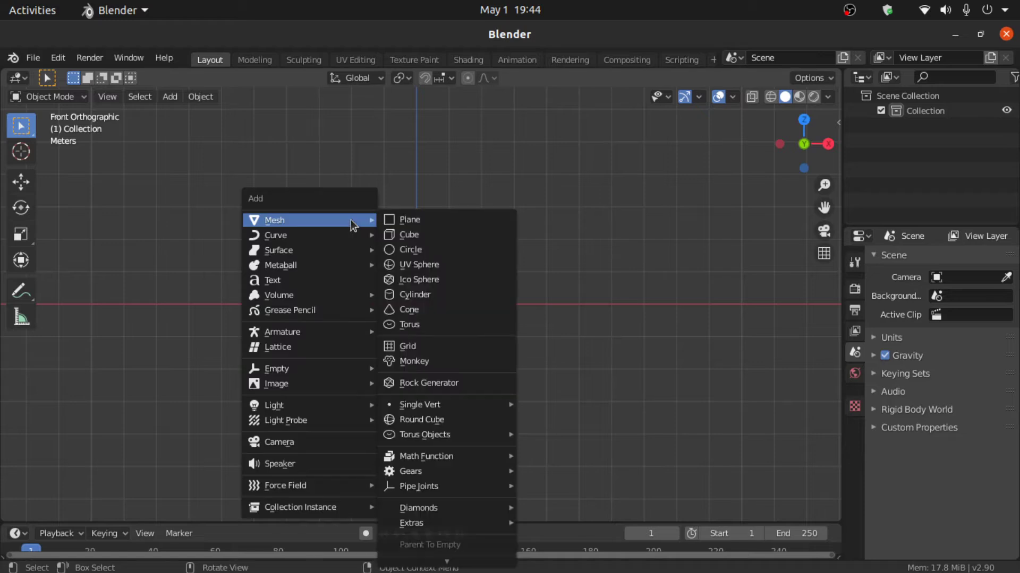
Step: Add a cube mesh at the origin and scale its geometry by 2 in Edit Mode
left_click(433, 233)
scroll(434, 265, "up", 3)
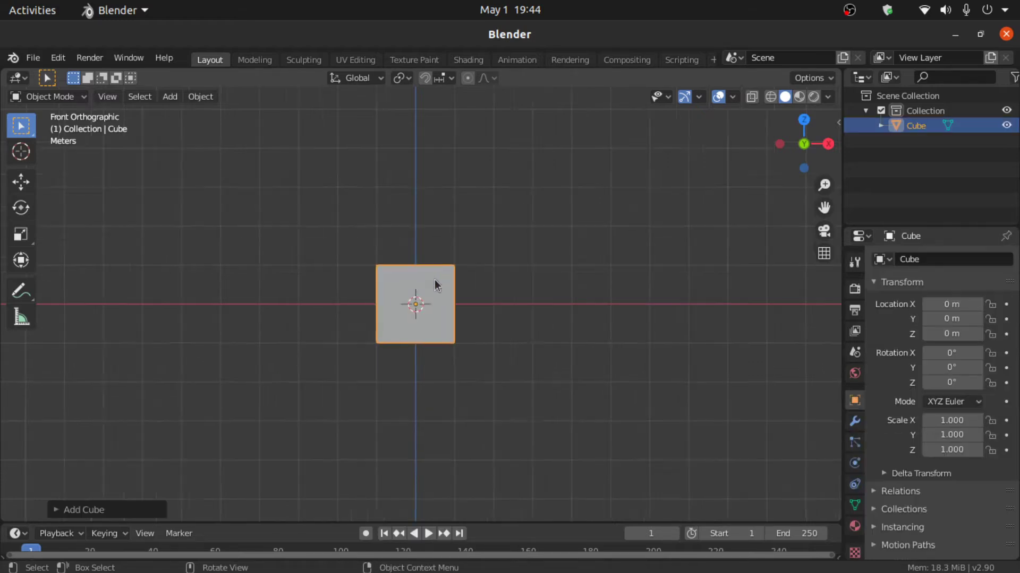
left_click(65, 100)
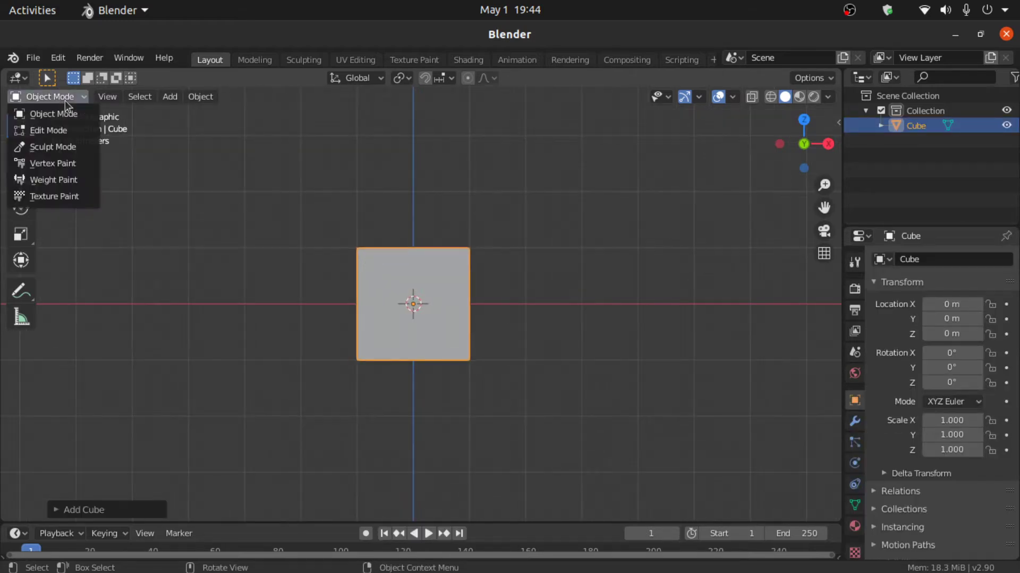
left_click(53, 130)
key("s")
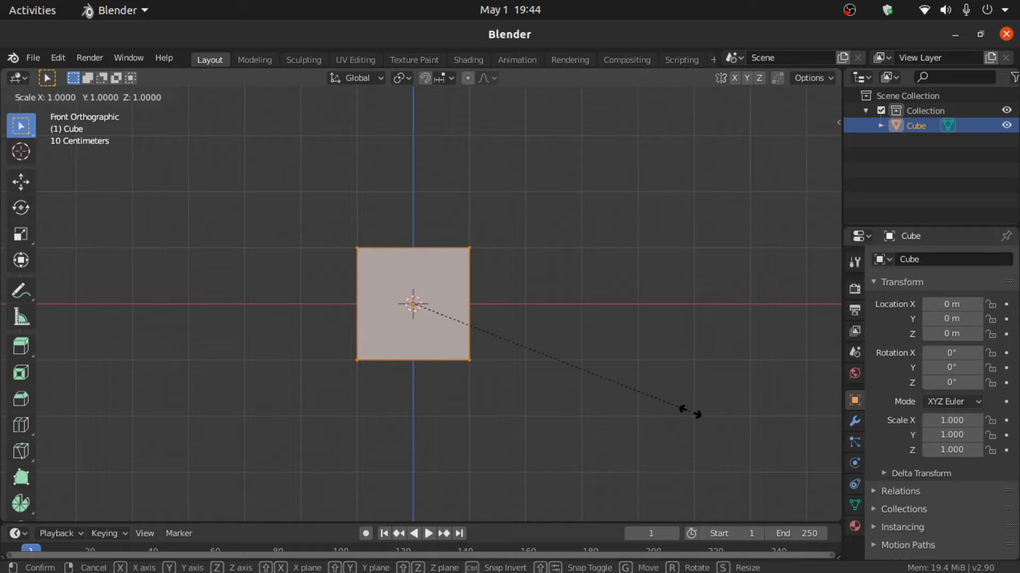
key("2")
left_click(689, 412)
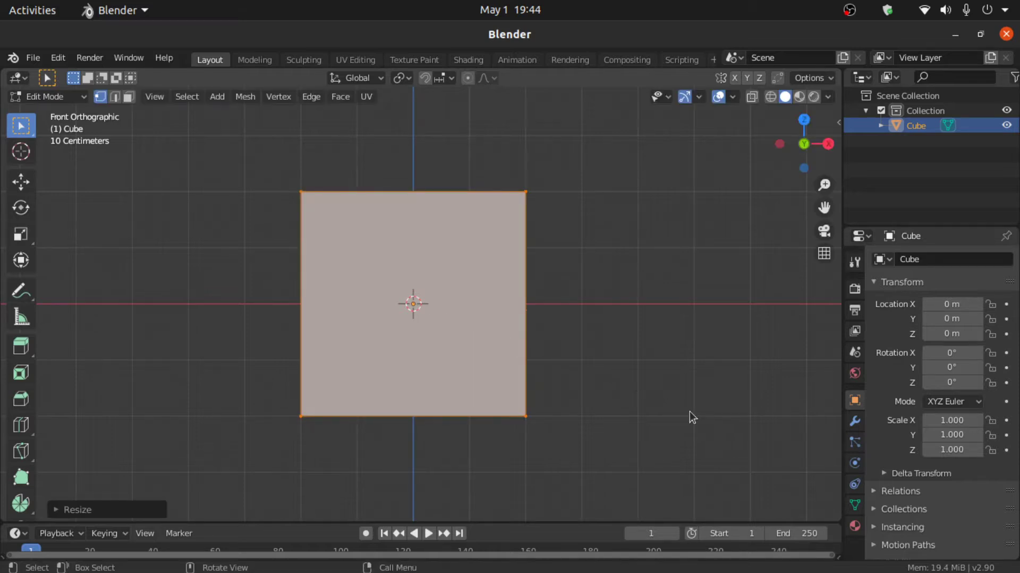
Step: Bevel the cube's upper-left and diagonally opposite lower-right edges along Y together by about 1.75 m
middle_click_drag(578, 396, 338, 398)
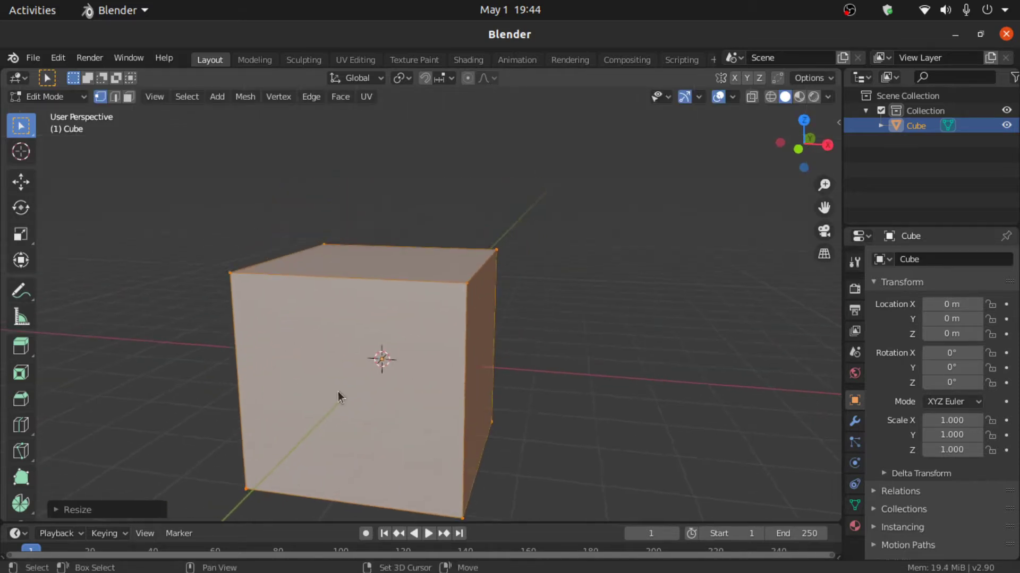
left_click(116, 101)
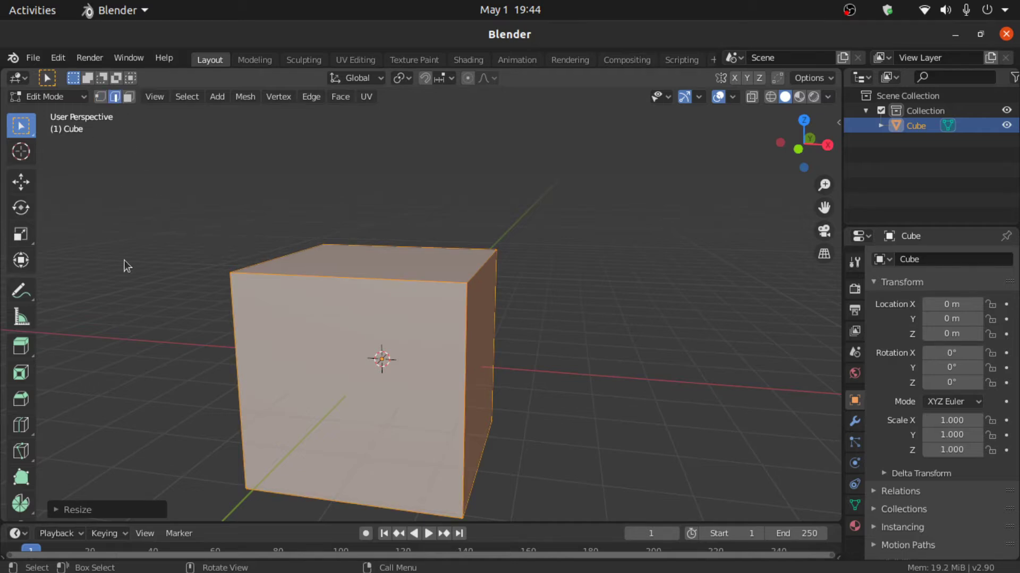
left_click(124, 264)
middle_click_drag(124, 264, 204, 277)
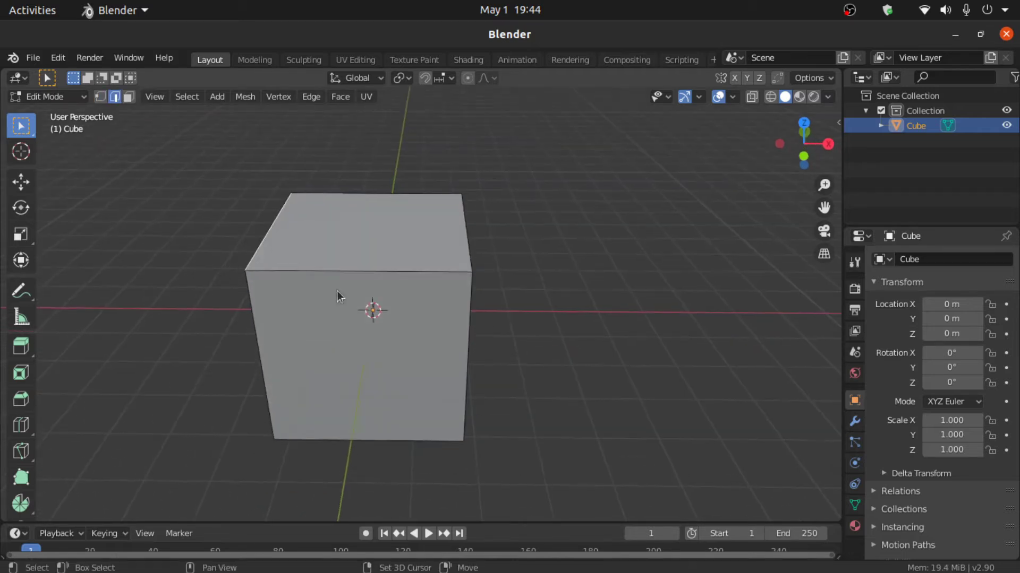
middle_click_drag(337, 291, 486, 362)
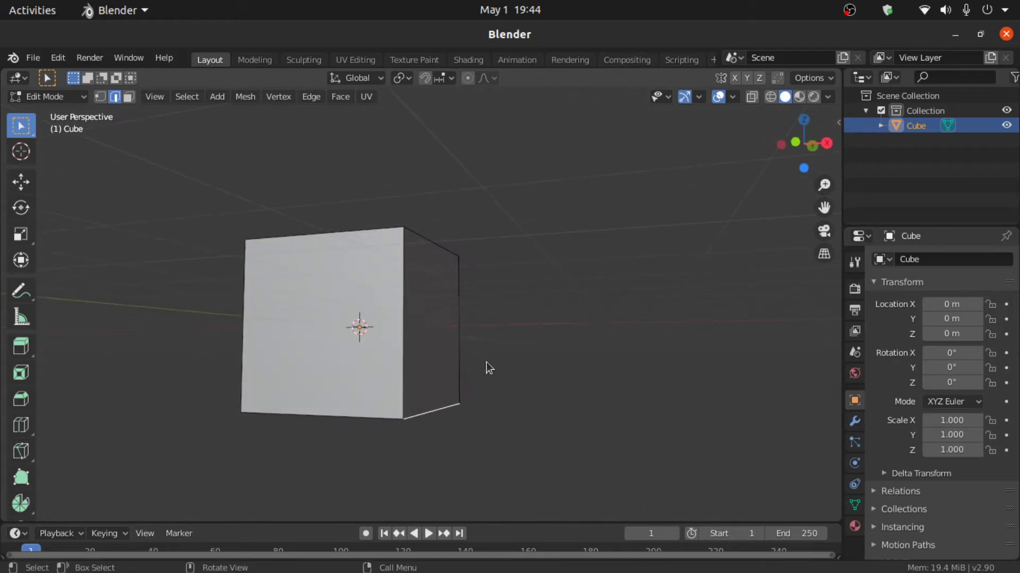
key("ctrl+b")
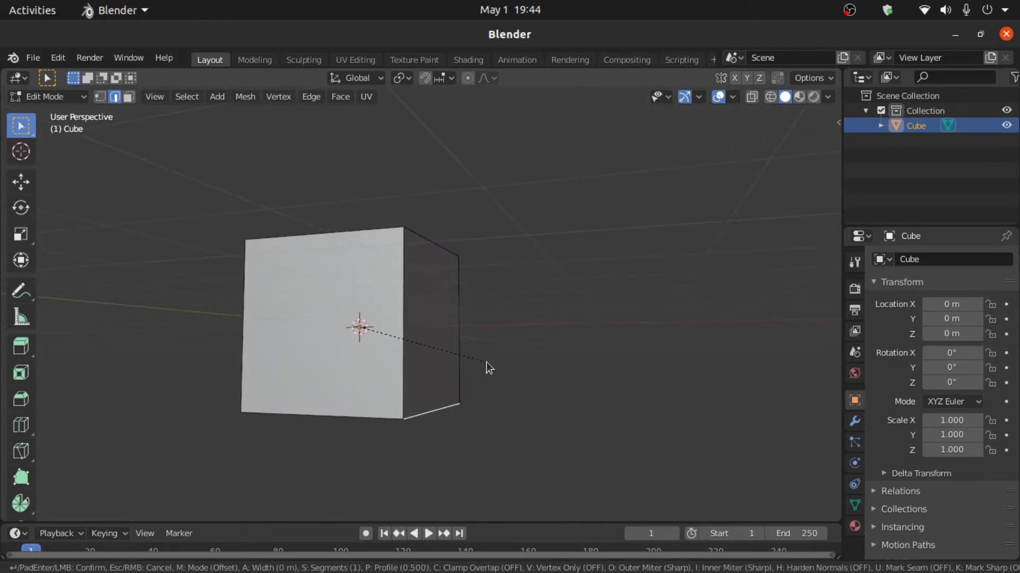
left_click(524, 447)
Step: Set the bevel to 8 segments with a 3 m offset
left_click(75, 510)
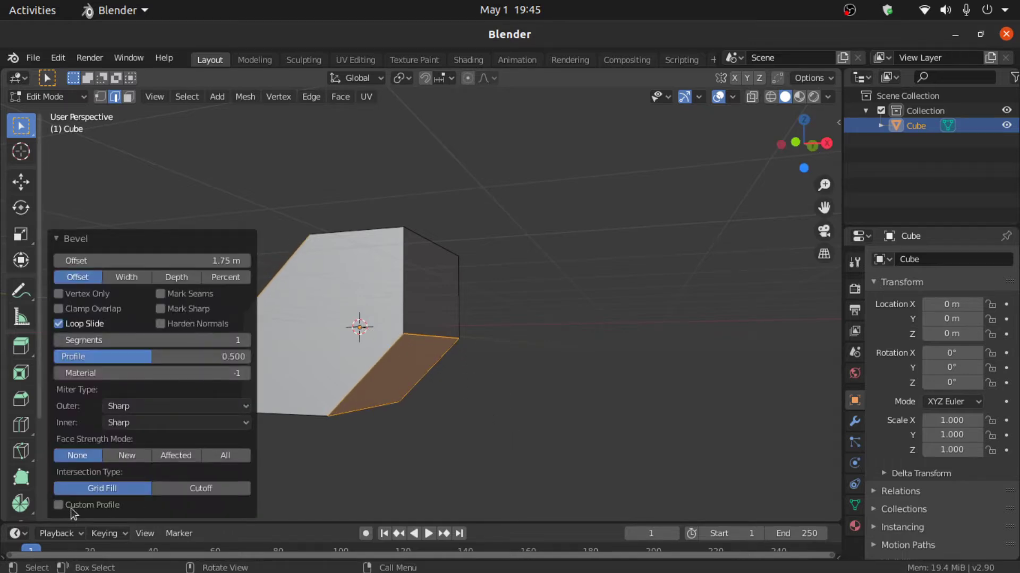
left_click(96, 342)
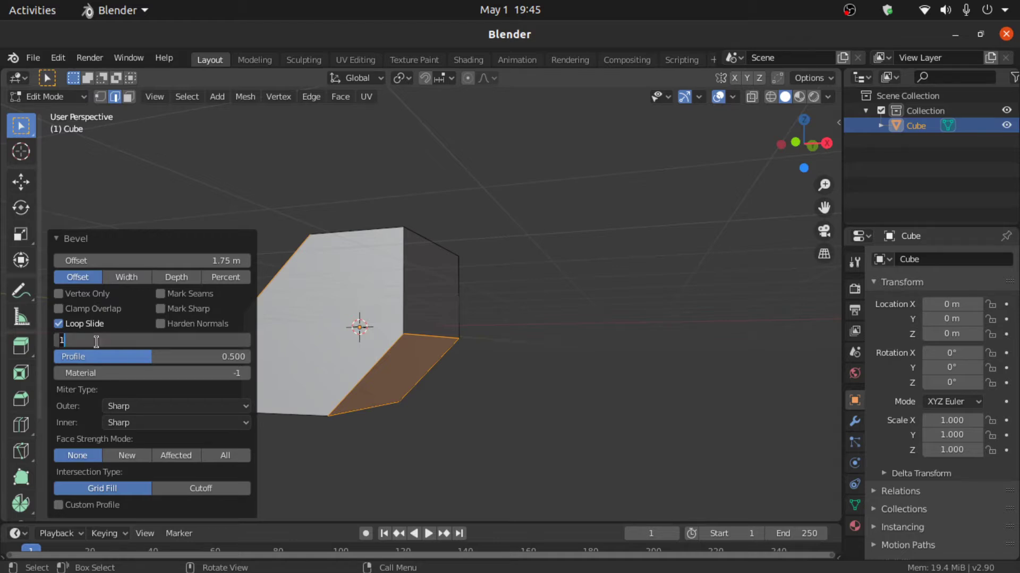
type("8")
key("Return")
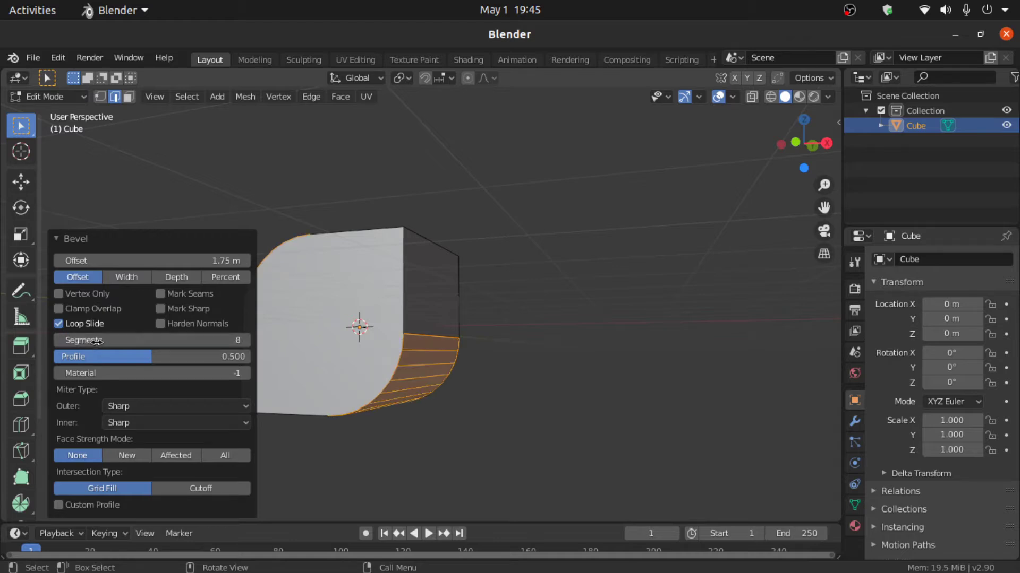
left_click(111, 259)
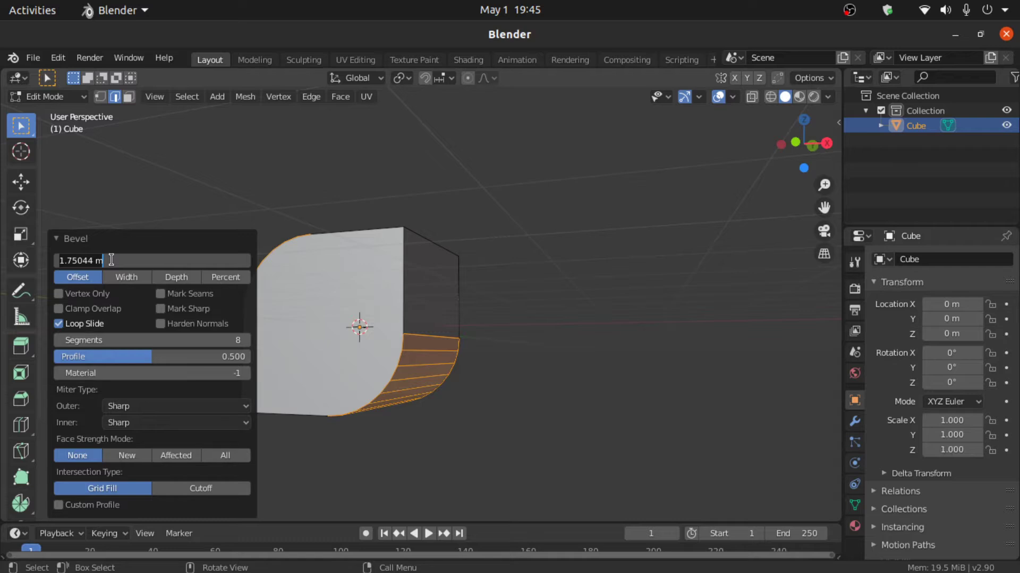
type("3")
key("Return")
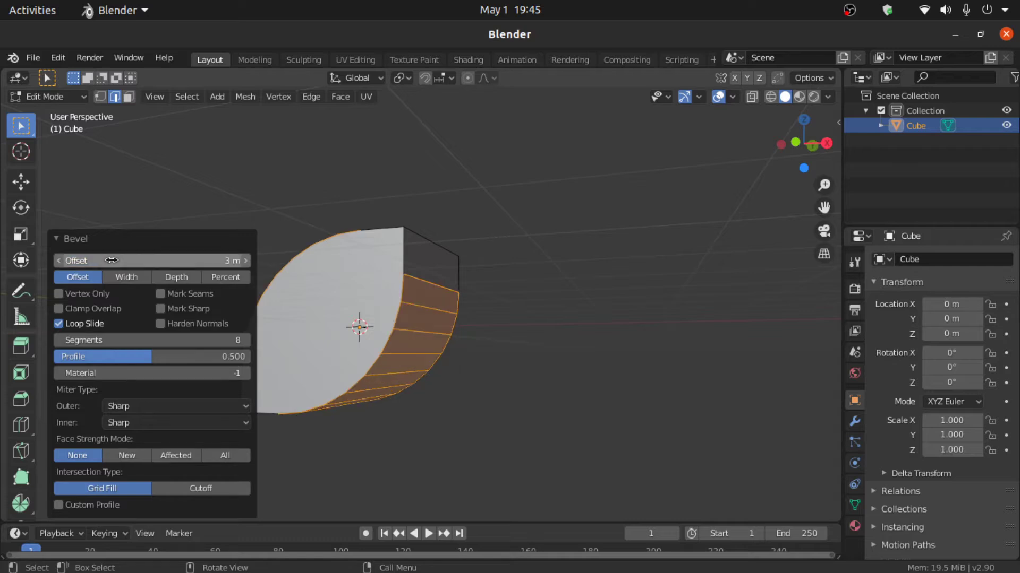
Step: Give the bevel a custom profile using the Steps preset, and clear the selection
left_click(61, 505)
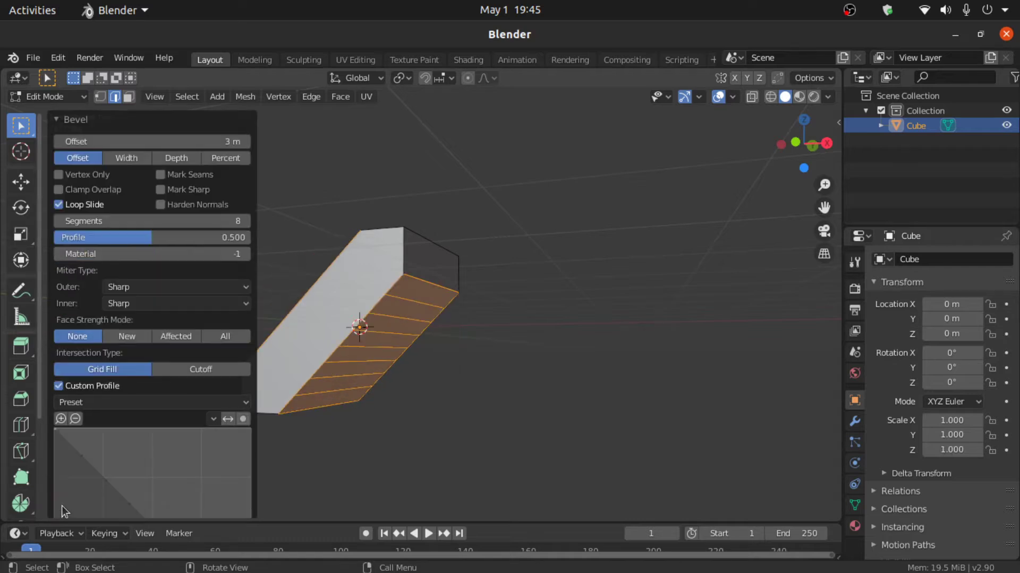
left_click(82, 401)
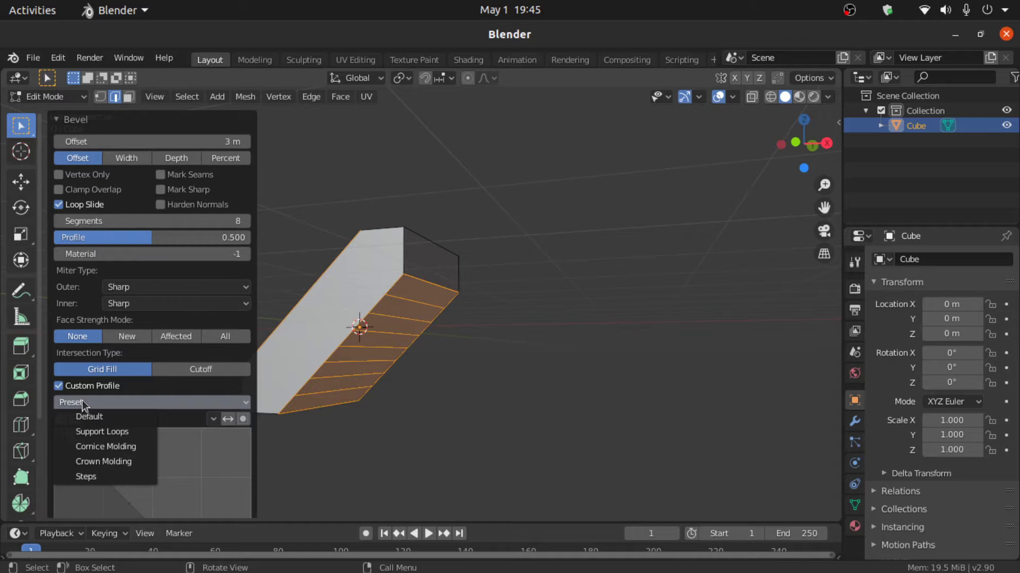
left_click(88, 477)
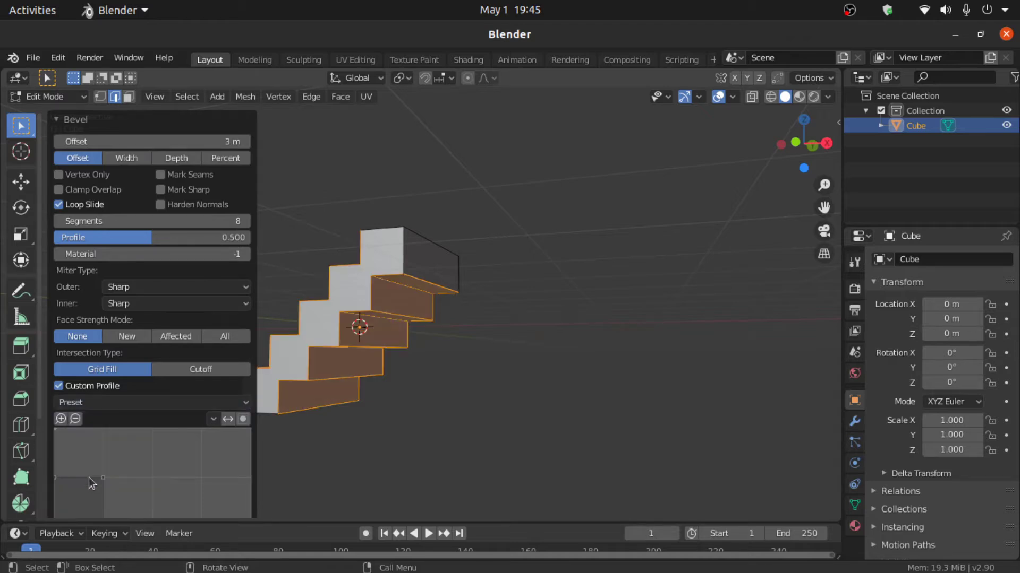
left_click(460, 479)
mouse_move(424, 474)
middle_mouse_down()
mouse_move(431, 493)
mouse_move(420, 455)
middle_mouse_up()
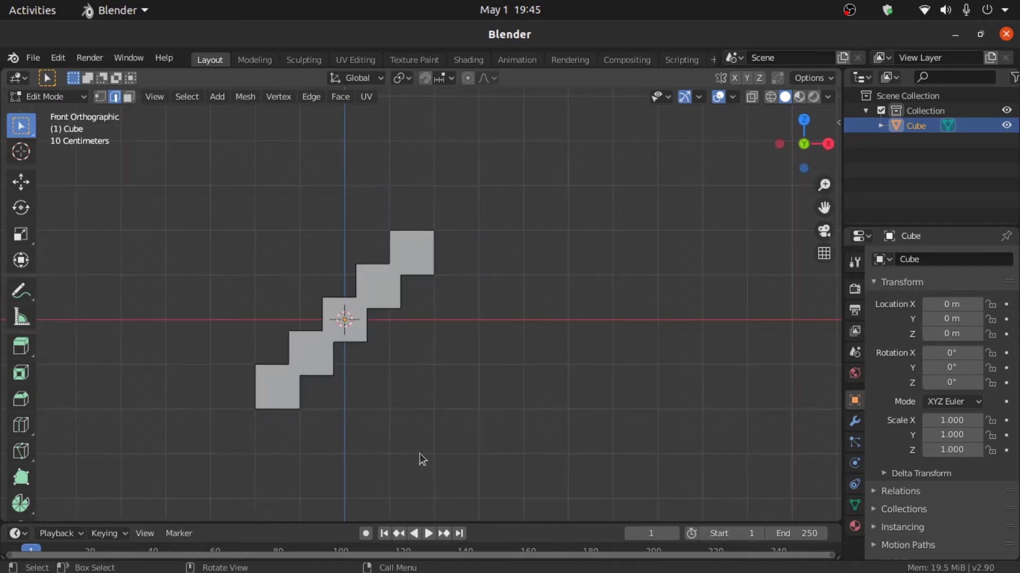
Step: Duplicate the whole stair mesh and move the copy about 9.27 m along the X axis
key("a")
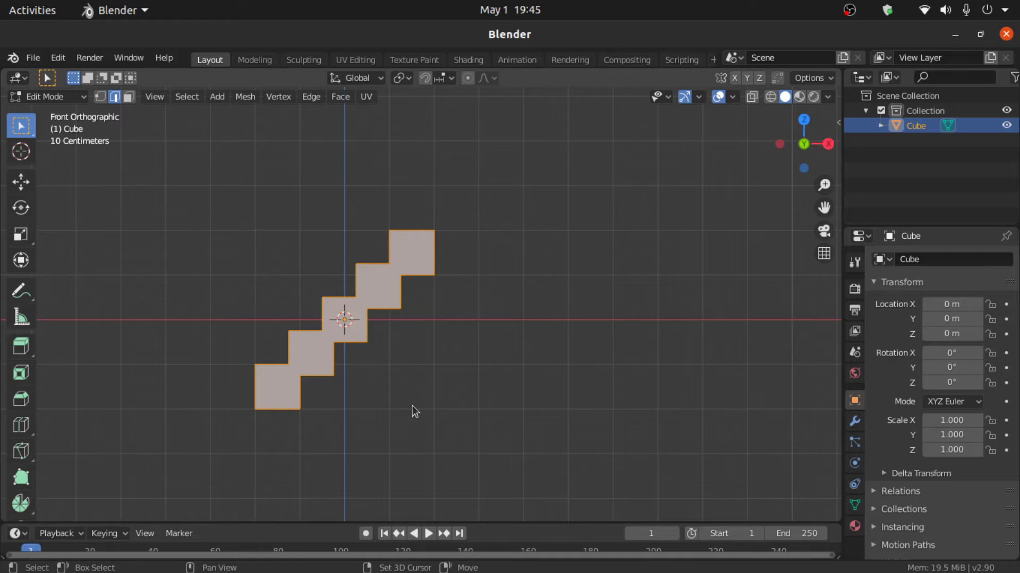
key("shift+d")
key("x")
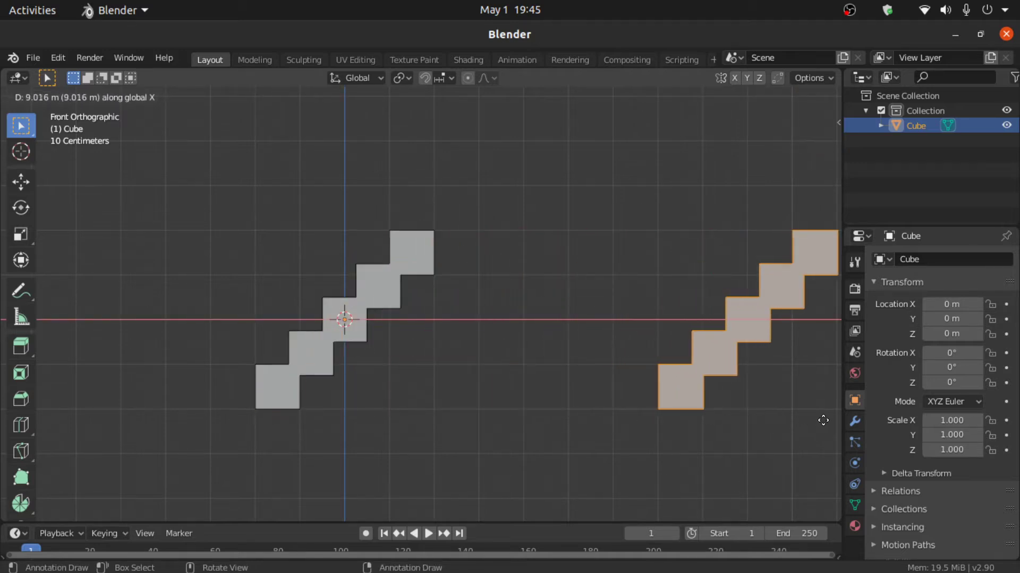
left_click(792, 419)
Step: Mirror the duplicated staircase by scaling it by -1 along the X axis
key("s")
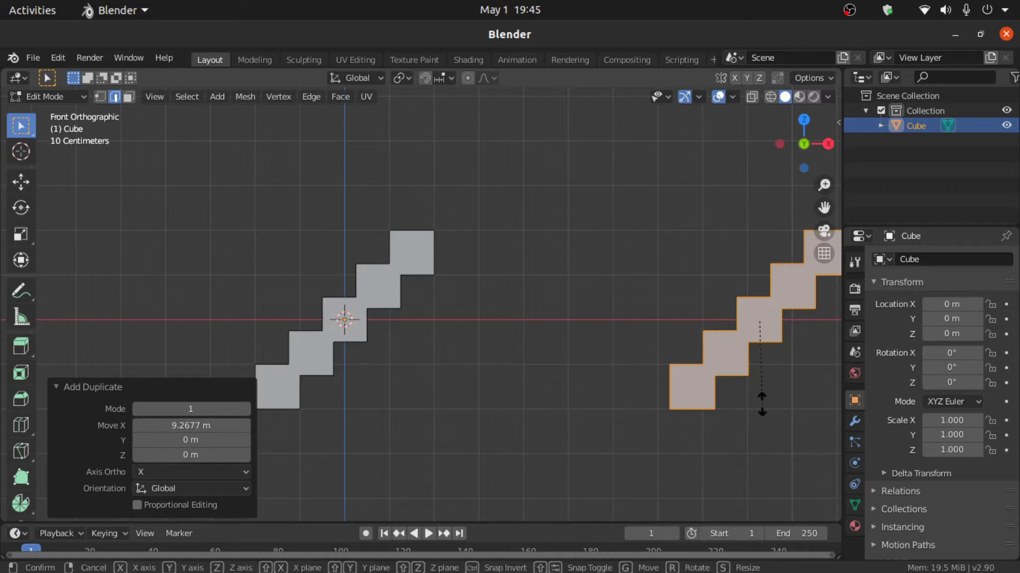
key("x")
key("minus")
key("1")
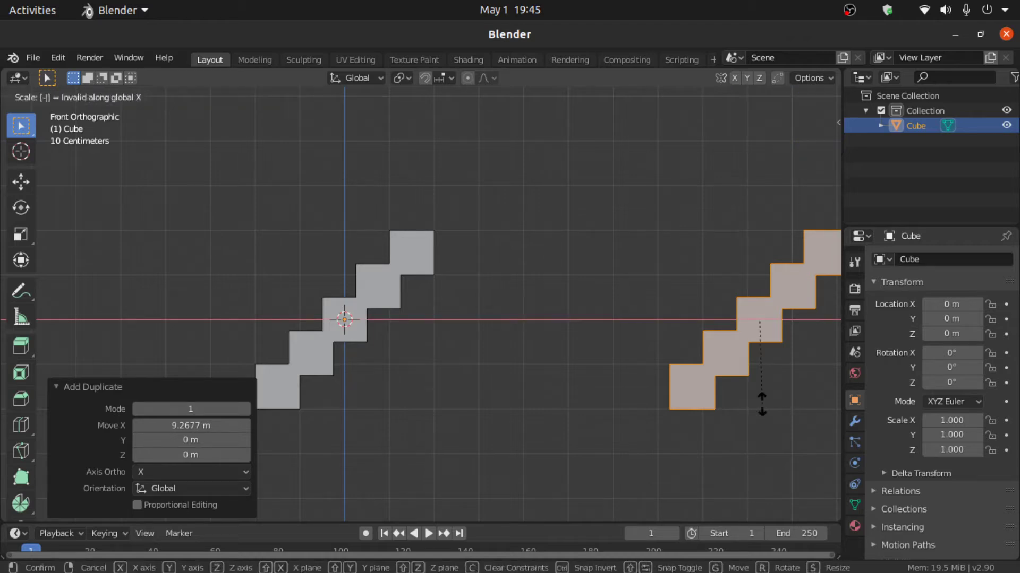
key("Return")
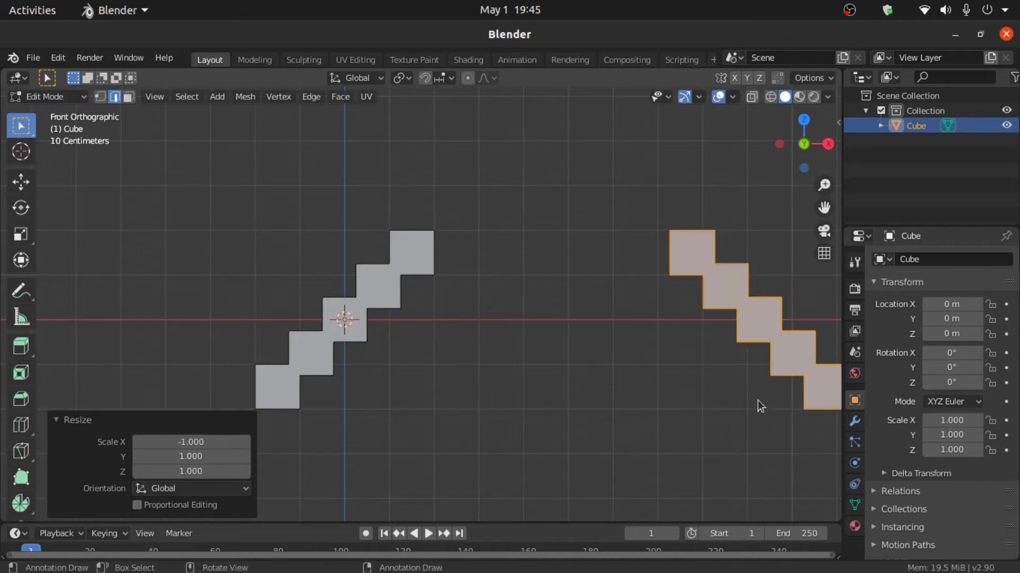
Step: Flip the normals of the mirrored staircase and deselect everything
scroll(706, 402, "down", 1)
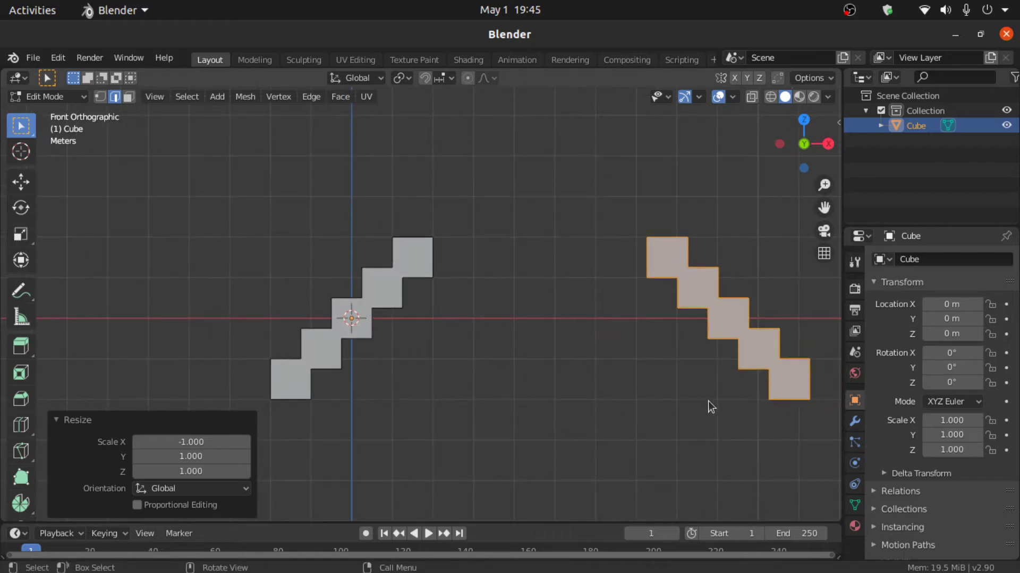
middle_click_drag(707, 408, 519, 432)
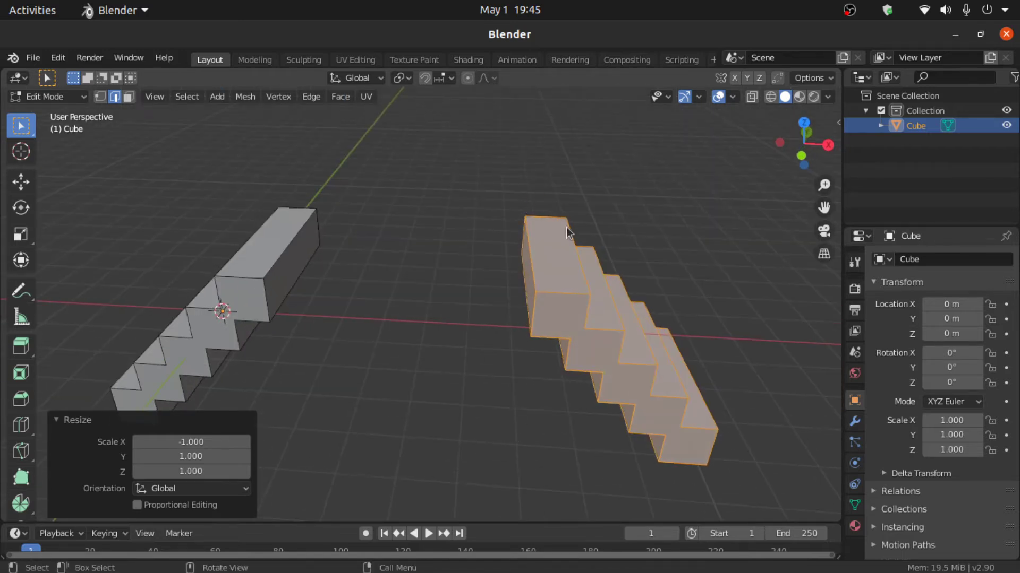
key("KP_1")
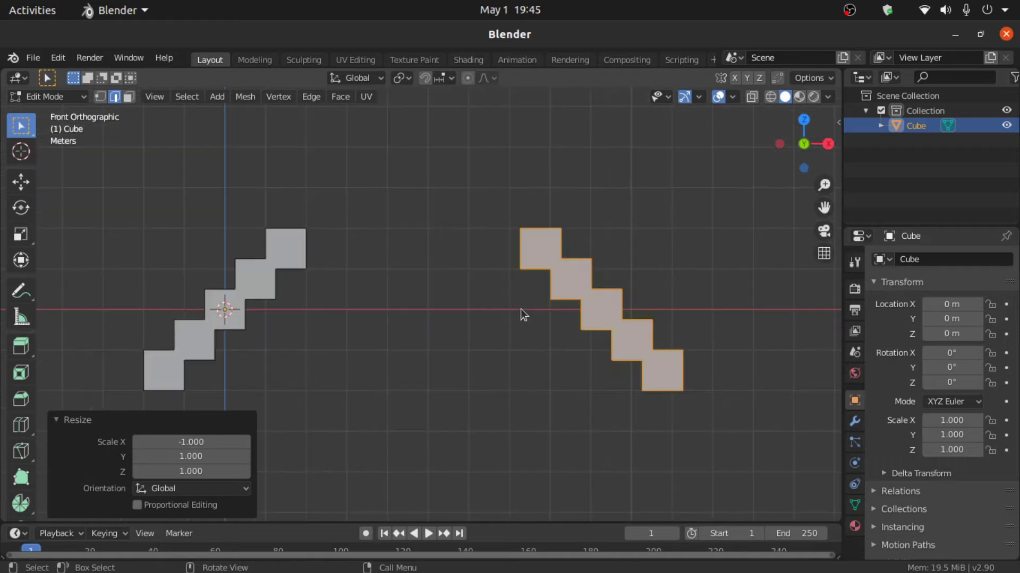
key("F3")
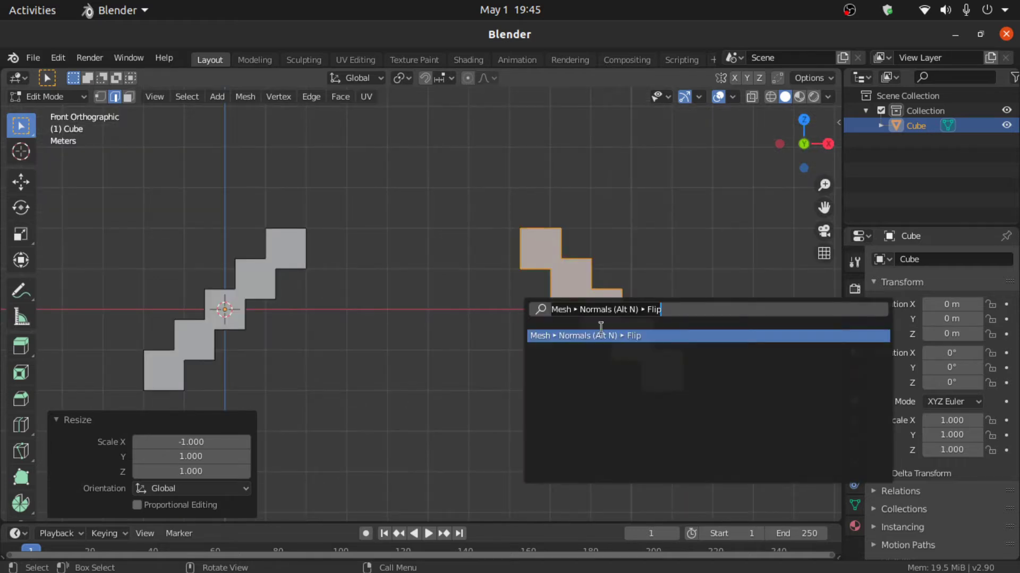
key("BackSpace")
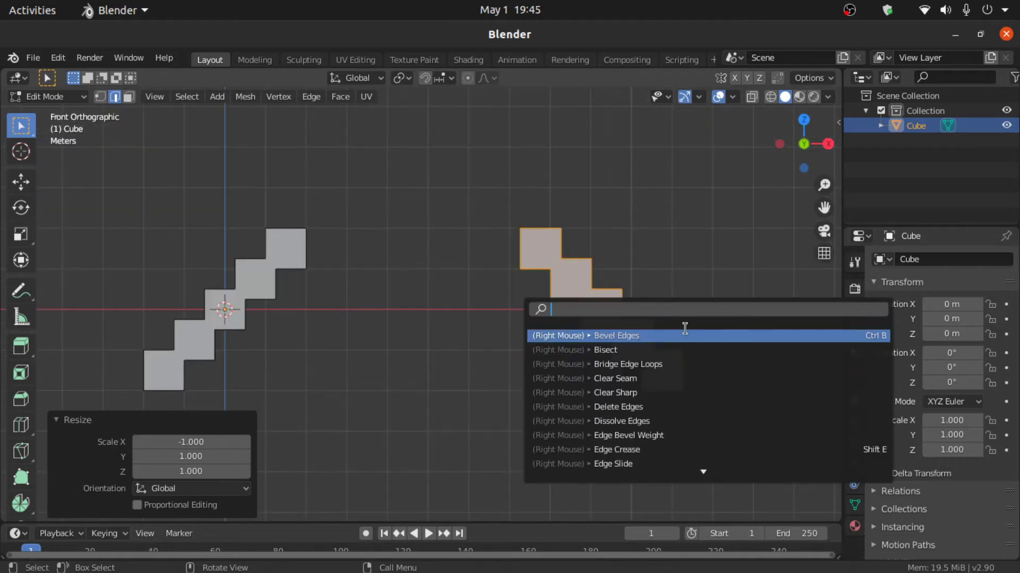
type("fli")
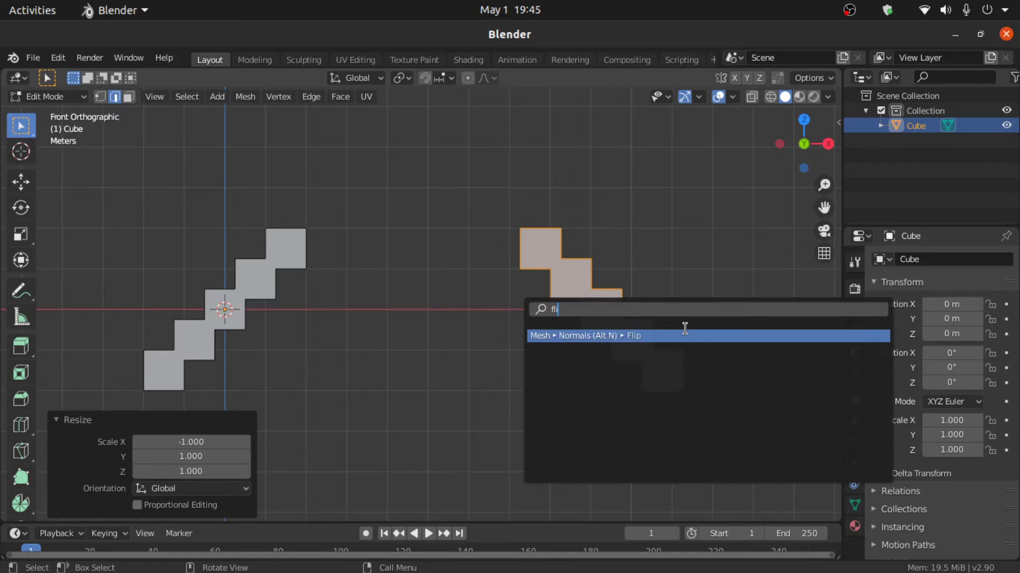
left_click(600, 341)
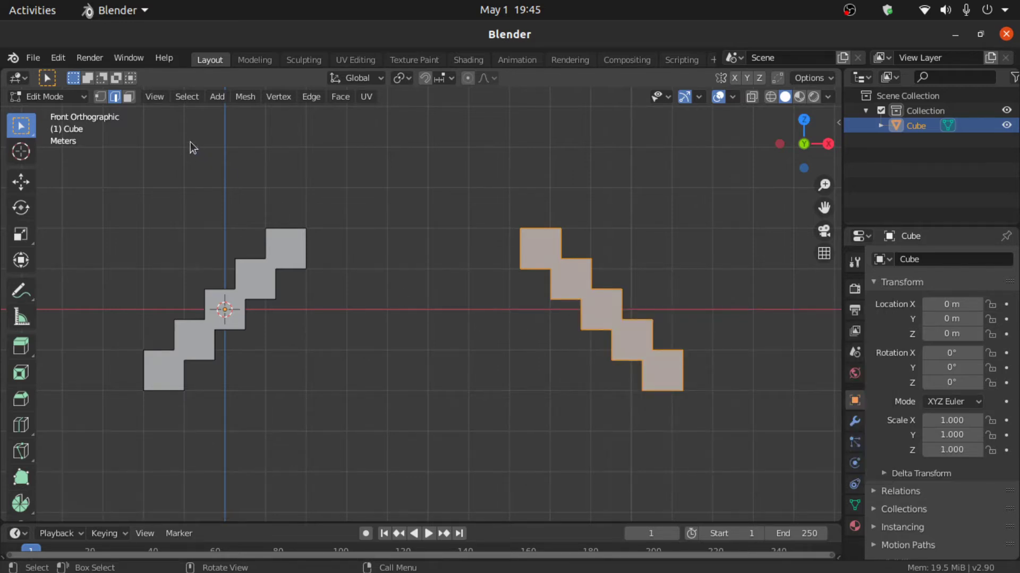
key("alt+a")
Step: Search the add-ons in the preferences for "loo" to check whether LoopTools is enabled, and close the preferences
key("F4")
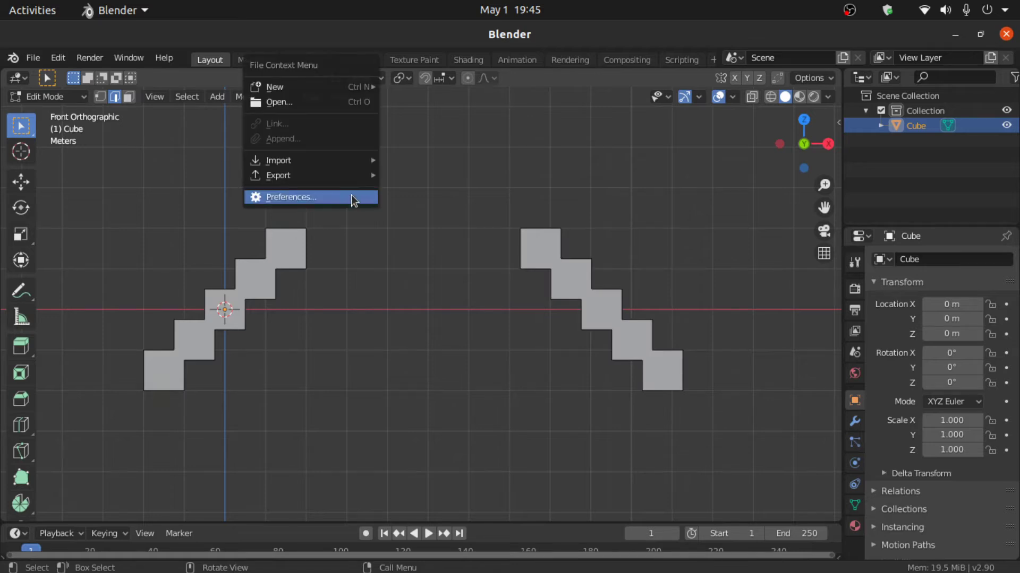
left_click(352, 199)
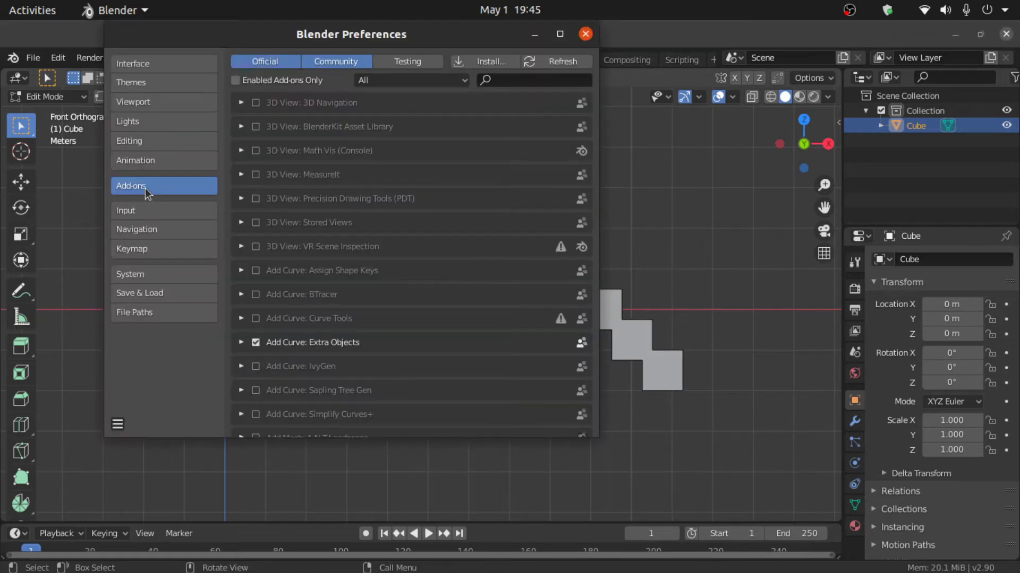
left_click(503, 82)
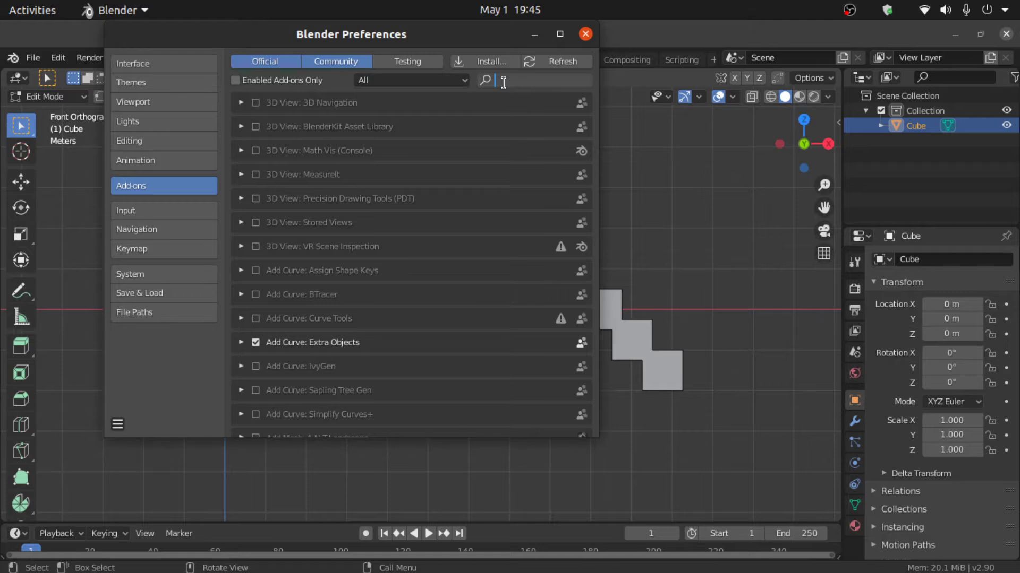
type("loo")
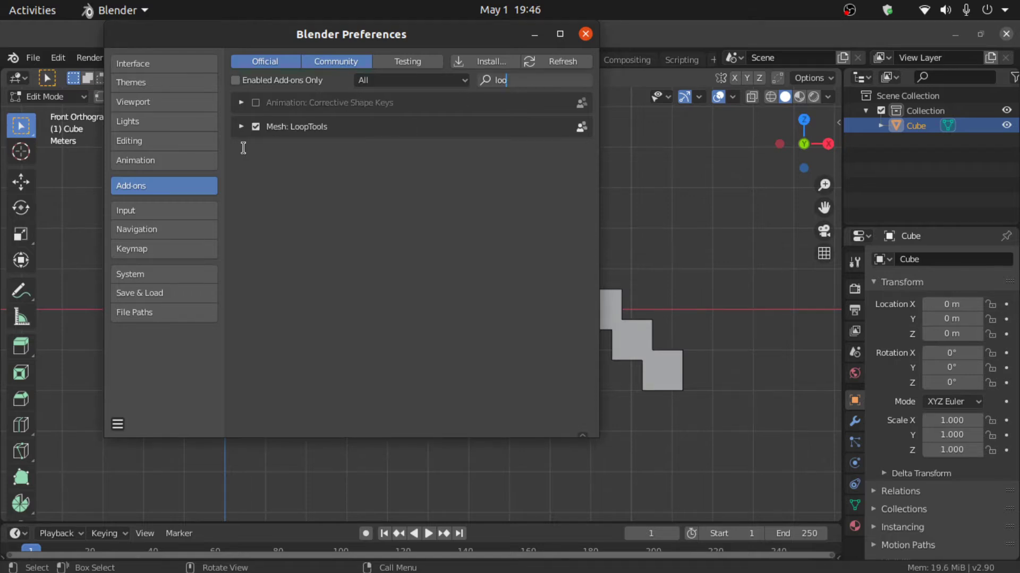
left_click(585, 34)
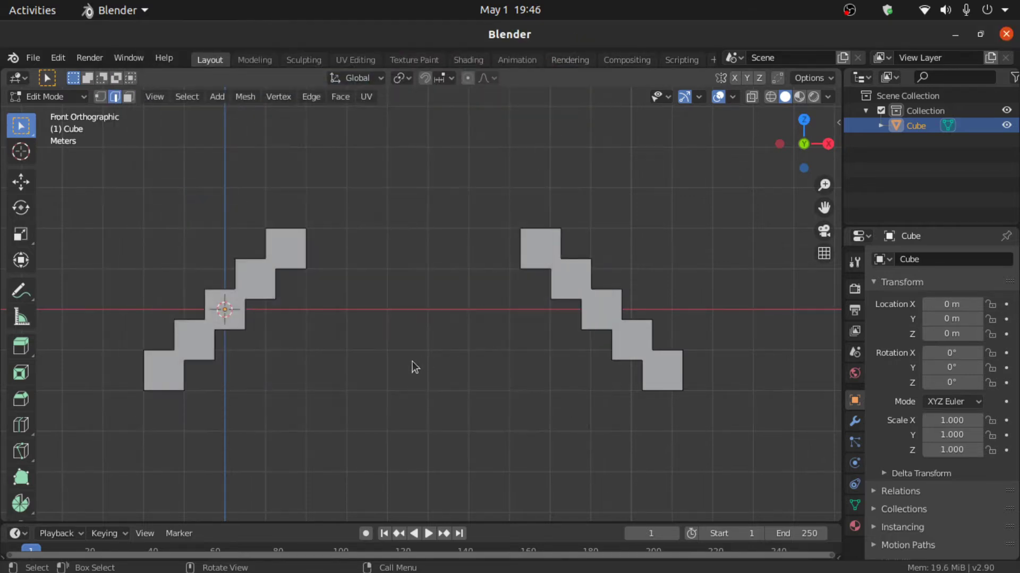
Step: Bridge the facing inner side faces of the two staircases' topmost steps with LoopTools Bridge, and deselect the result
middle_click_drag(412, 361, 282, 228)
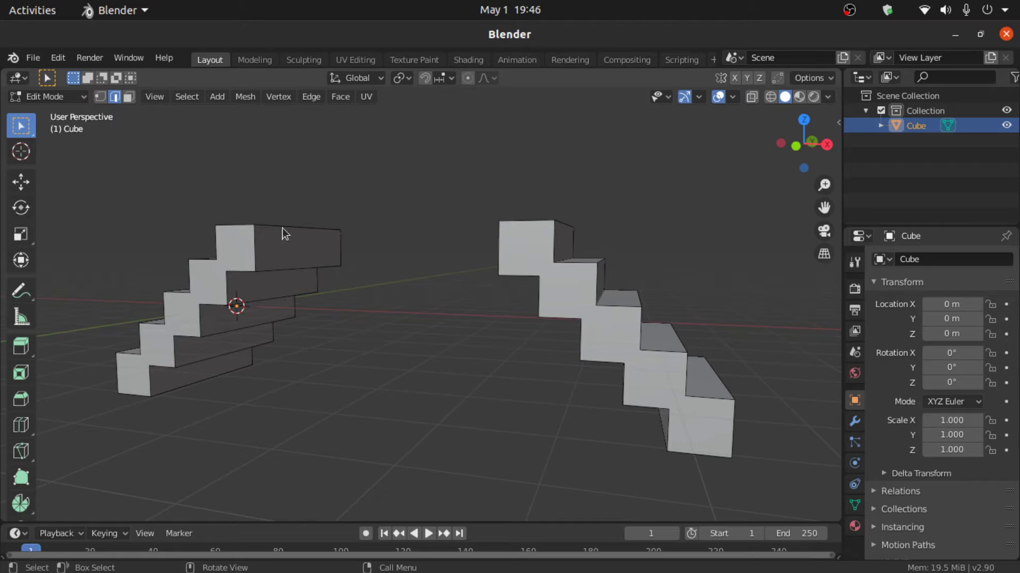
left_click(128, 99)
middle_click_drag(318, 343, 498, 234)
left_click(251, 234)
left_click(517, 181)
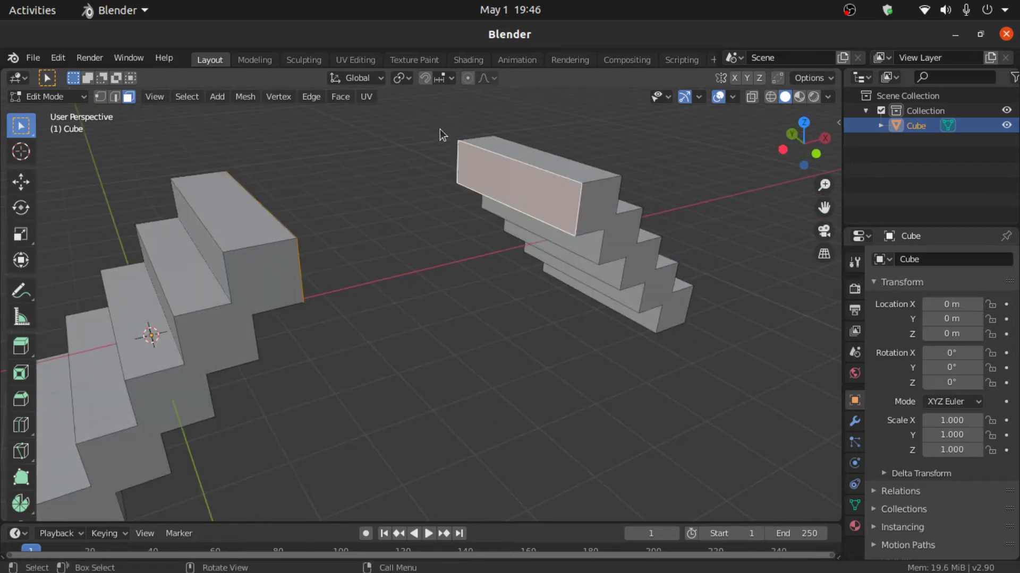
key("ctrl+f")
mouse_move(358, 65)
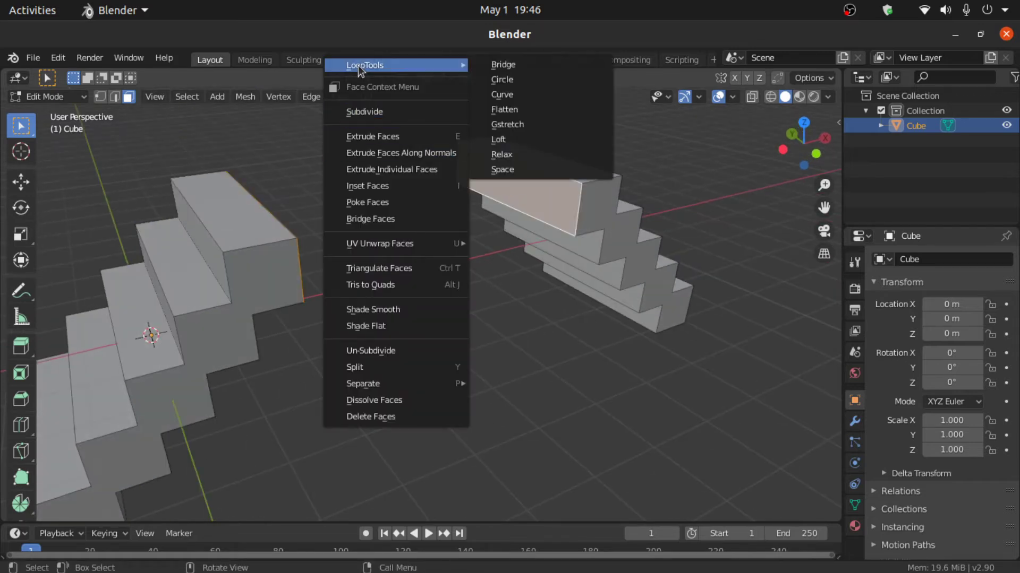
left_click(513, 66)
key("KP_1")
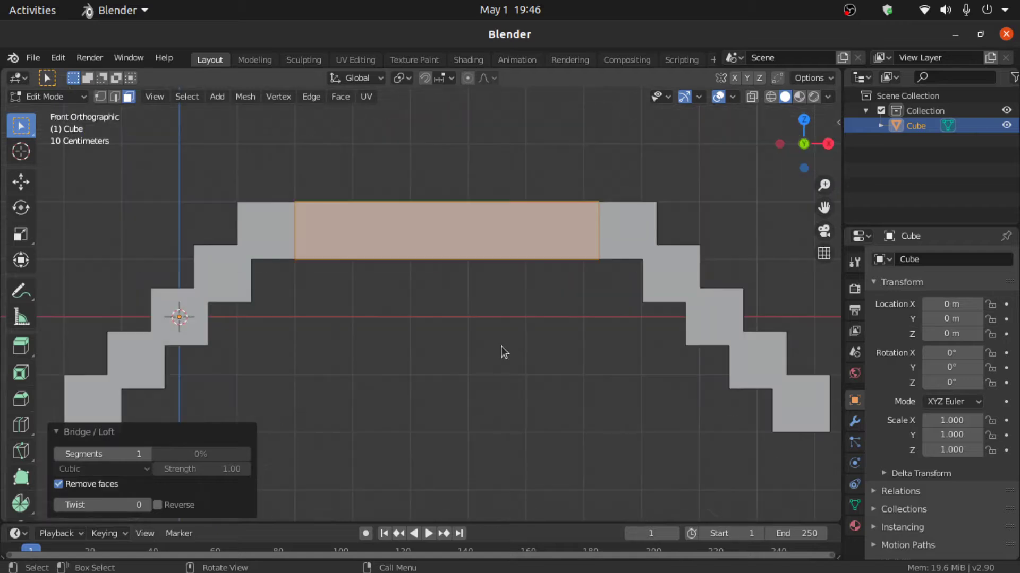
left_click(486, 335)
Step: Dissolve the two edge loops where the bridged section meets the top step of each staircase
middle_click_drag(473, 323, 390, 381)
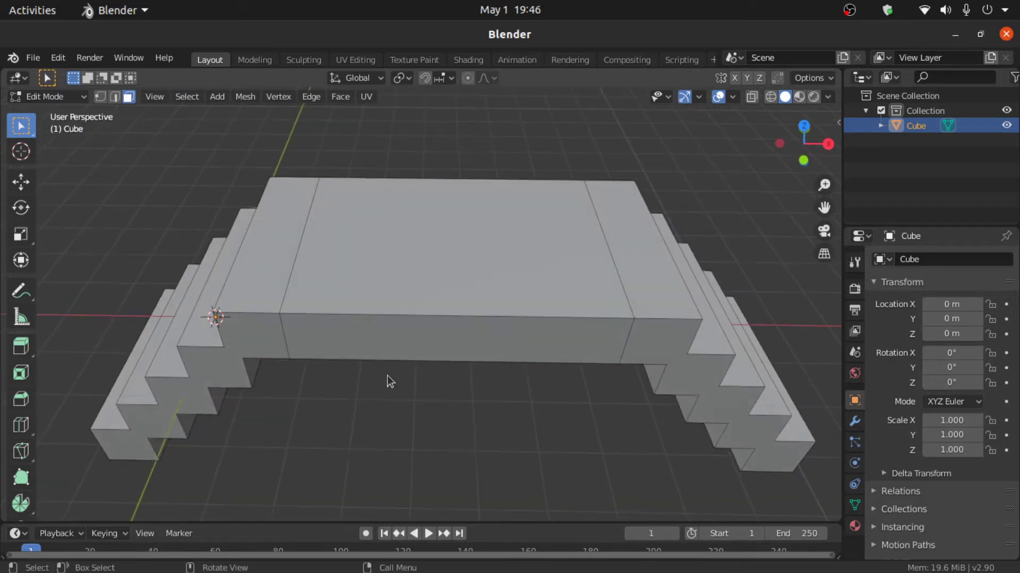
left_click(116, 99)
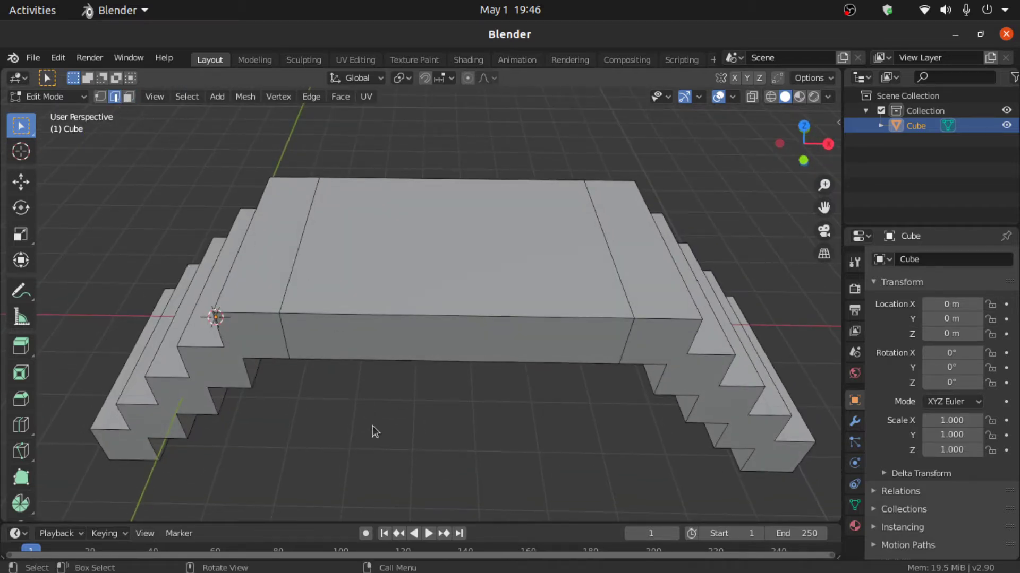
left_click(290, 272, "alt")
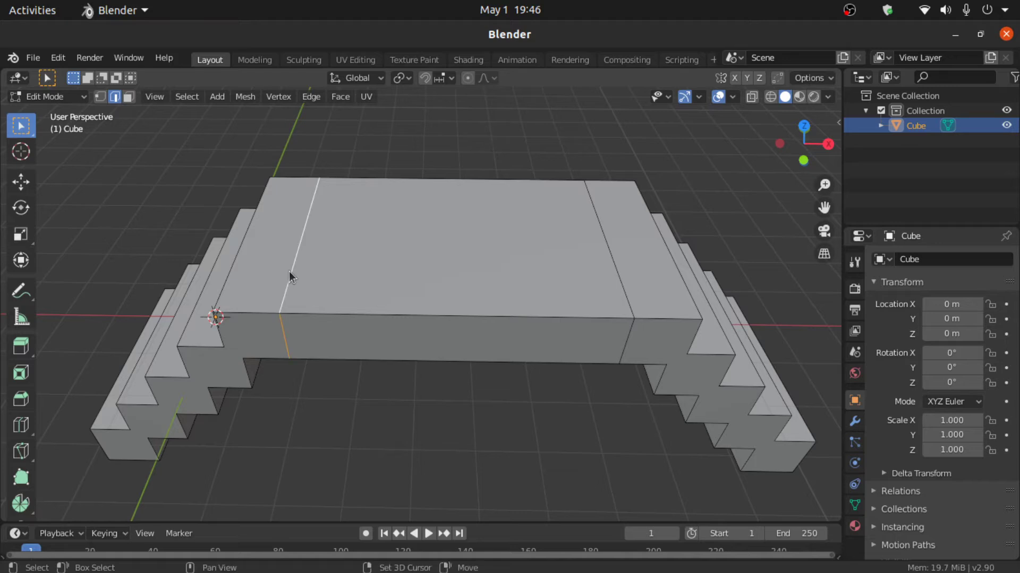
left_click(611, 247, "alt+shift")
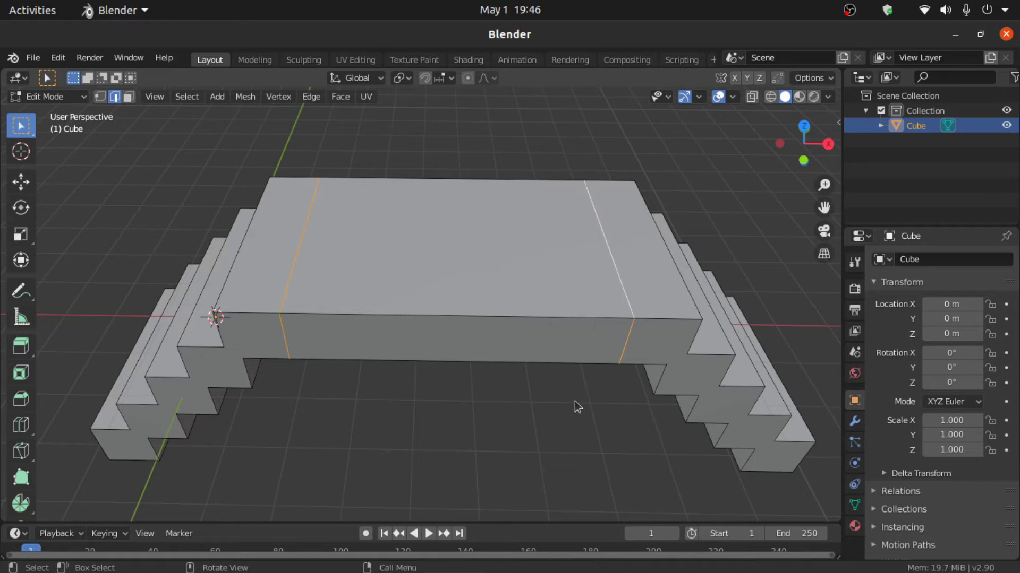
middle_click_drag(575, 401, 570, 369)
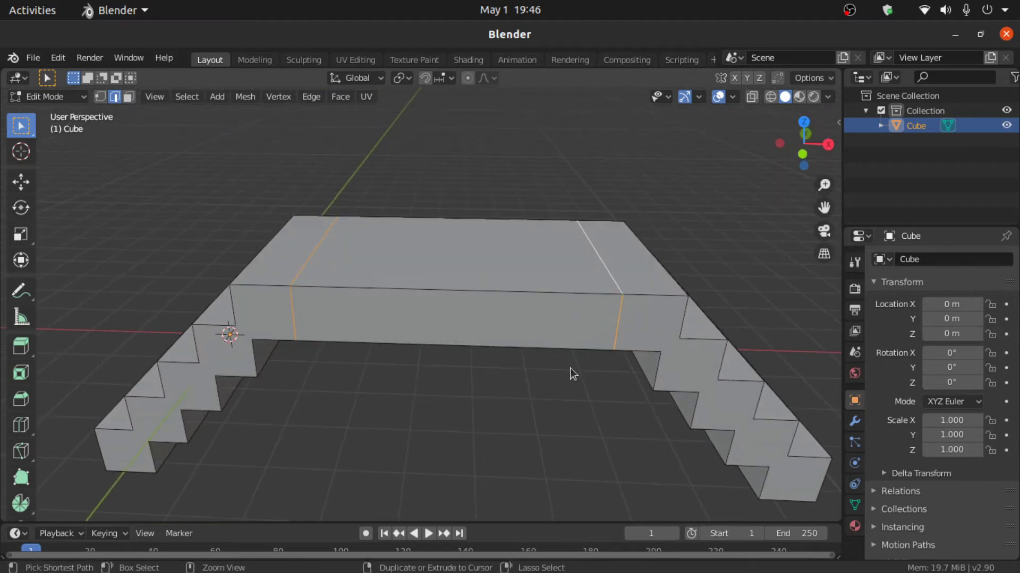
key("ctrl+x")
Step: Add one centred loop cut across the top face of the bridge deck
key("KP_1")
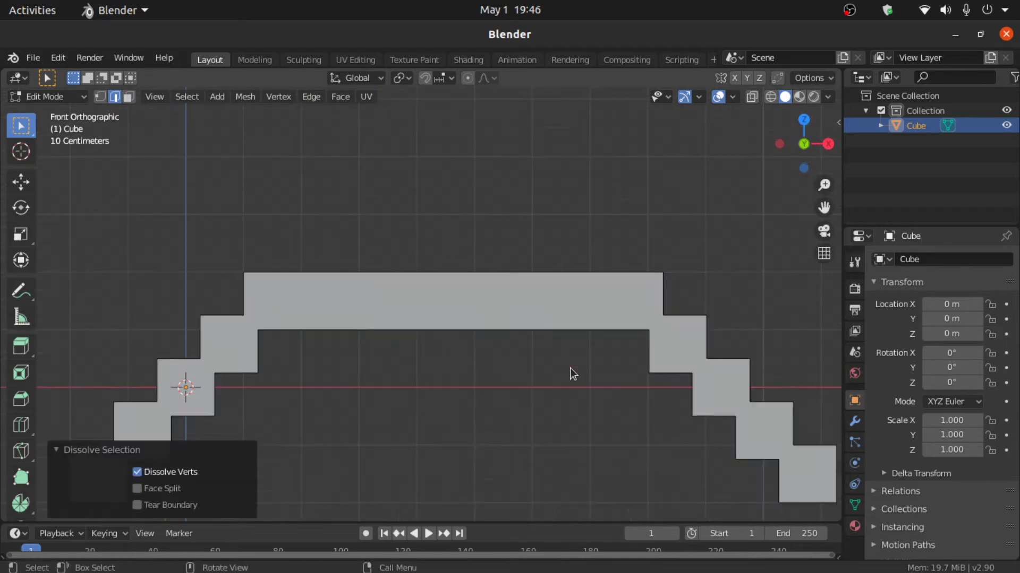
middle_click_drag(485, 324, 482, 380)
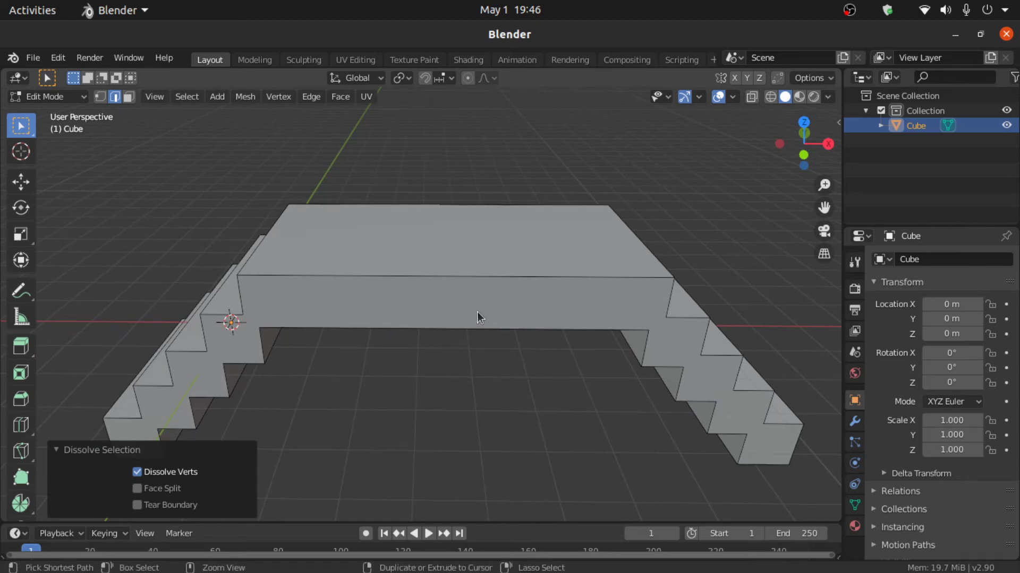
key("ctrl+r")
left_click(467, 267)
right_click(466, 267)
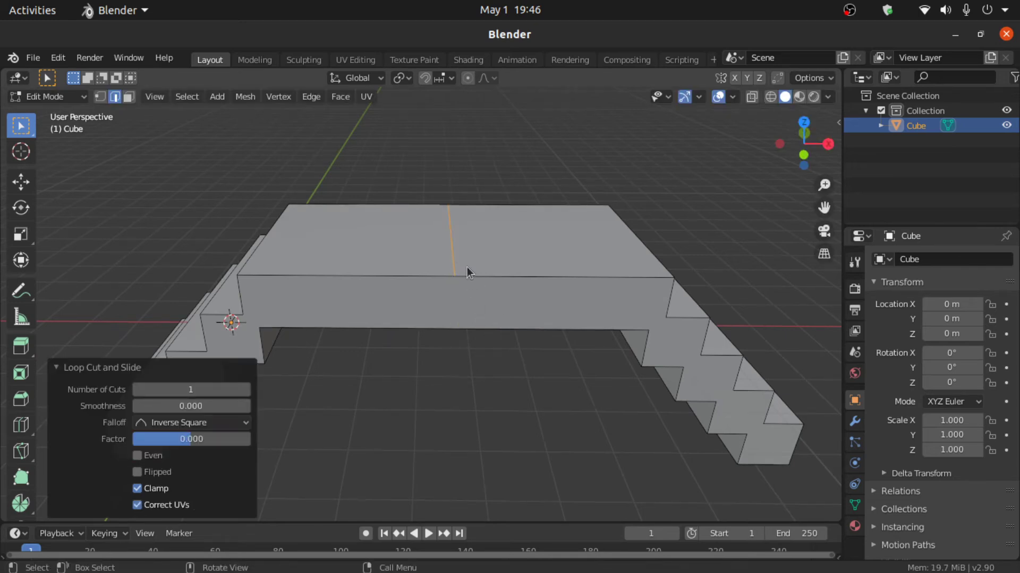
Step: Add one centred loop cut across the underside of the bridge deck
middle_click_drag(466, 266, 480, 439)
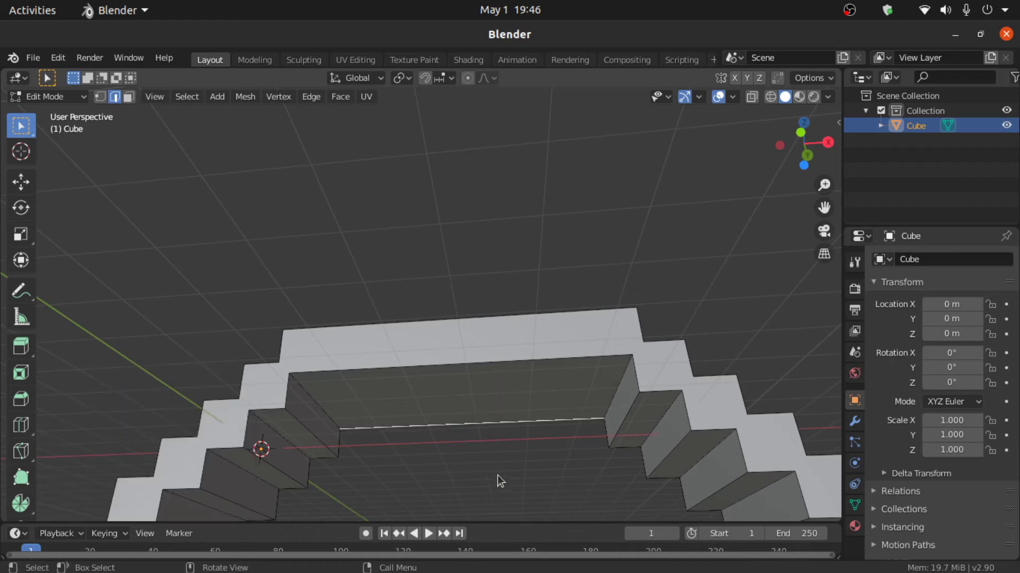
middle_click_drag(498, 477, 493, 410, "shift")
left_click(468, 444)
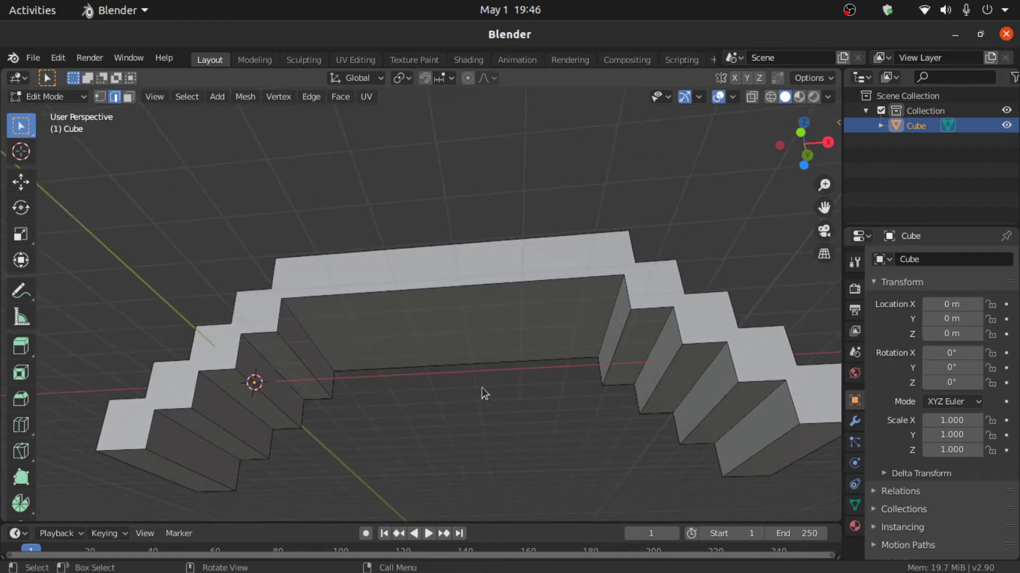
key("ctrl+r")
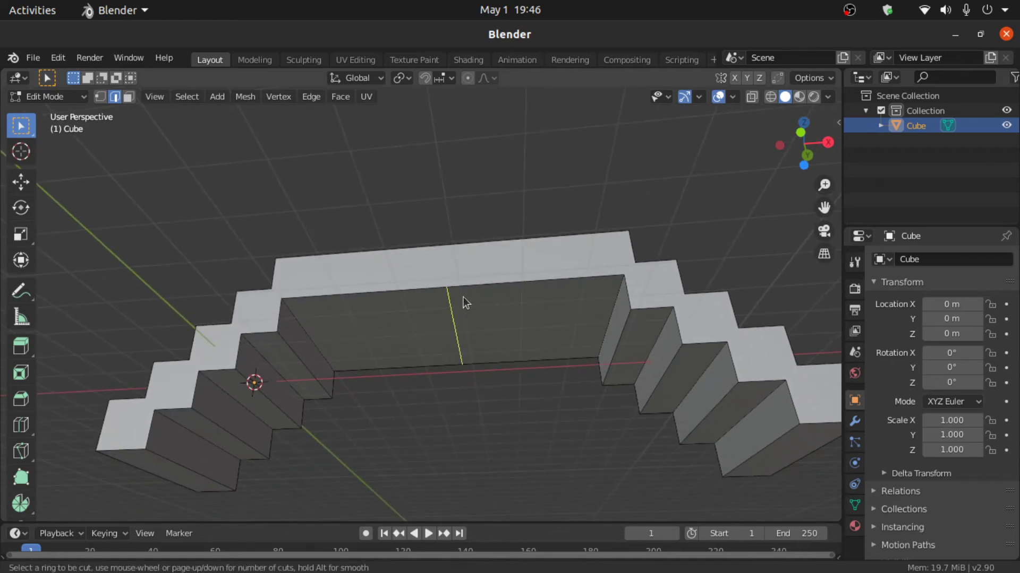
left_click(463, 298)
right_click(463, 297)
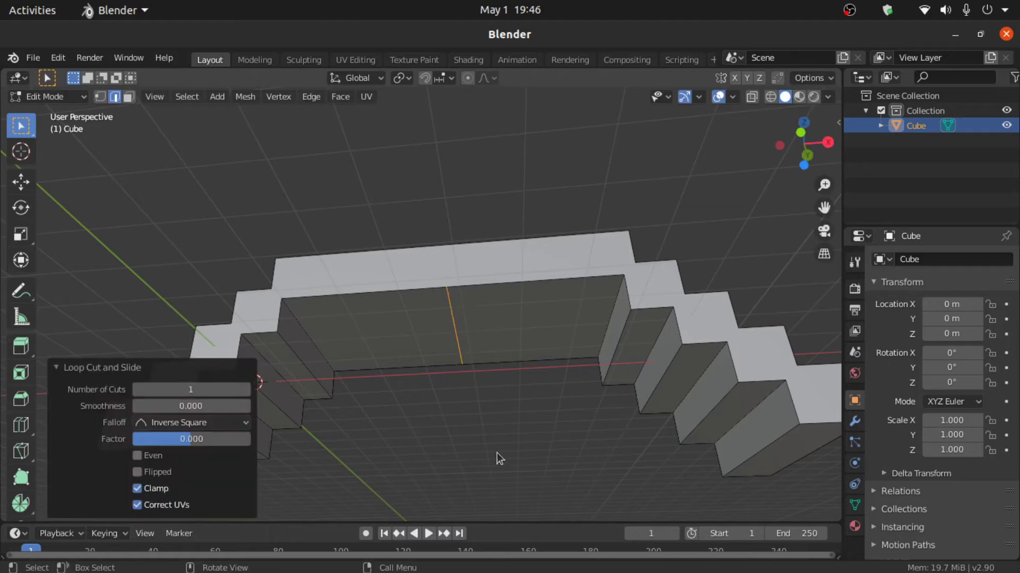
Step: Connect the upper and lower middle vertices on the front side of the bridge deck with an edge
middle_click_drag(496, 453, 480, 208)
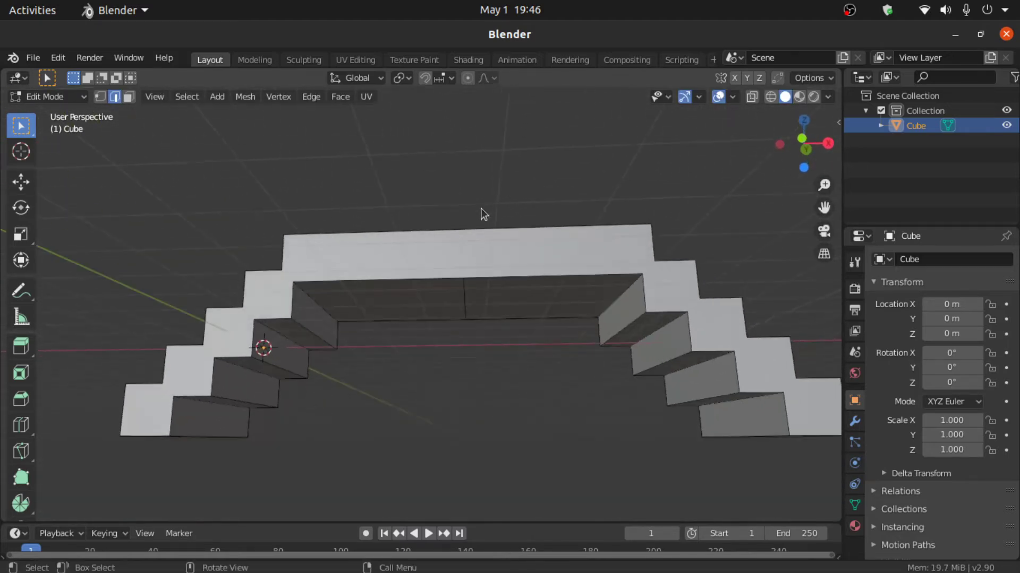
left_click(105, 97)
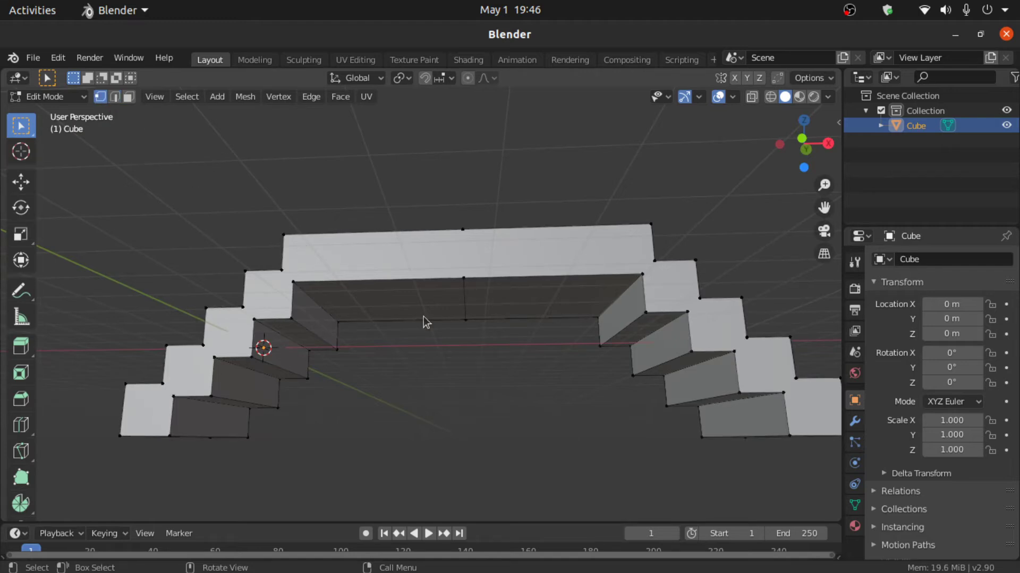
scroll(454, 325, "up", 3)
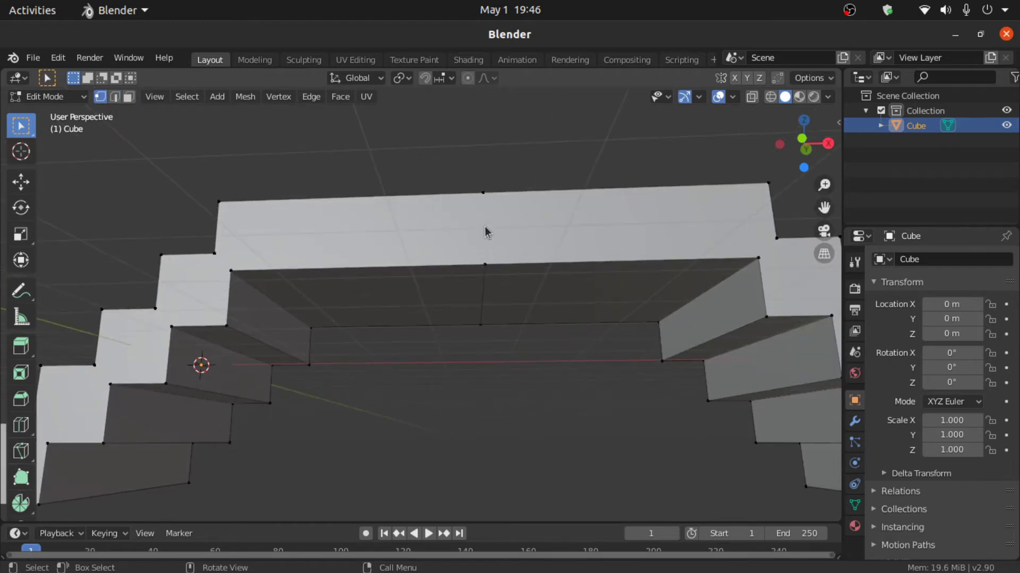
left_click(483, 195)
left_click(488, 262, "shift")
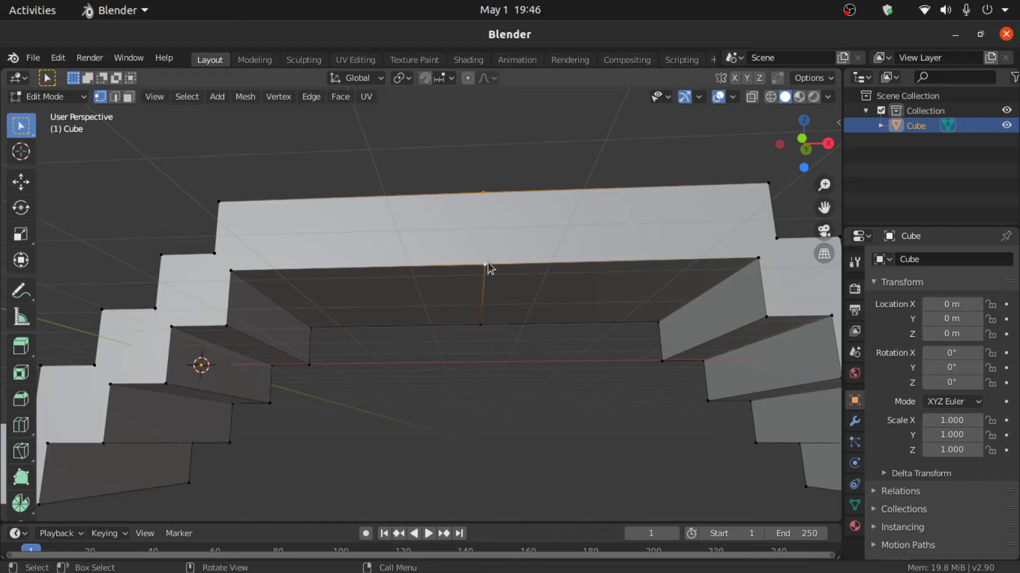
key("j")
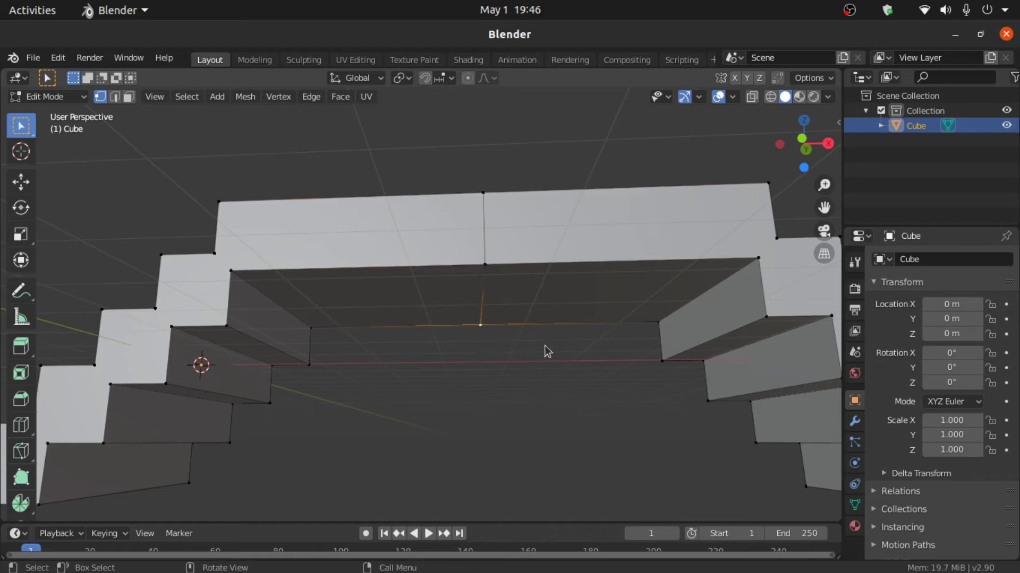
Step: Connect the upper and lower middle vertices on the back side of the bridge deck with an edge and deselect everything
middle_click_drag(544, 348, 543, 237)
left_click(417, 187, "shift")
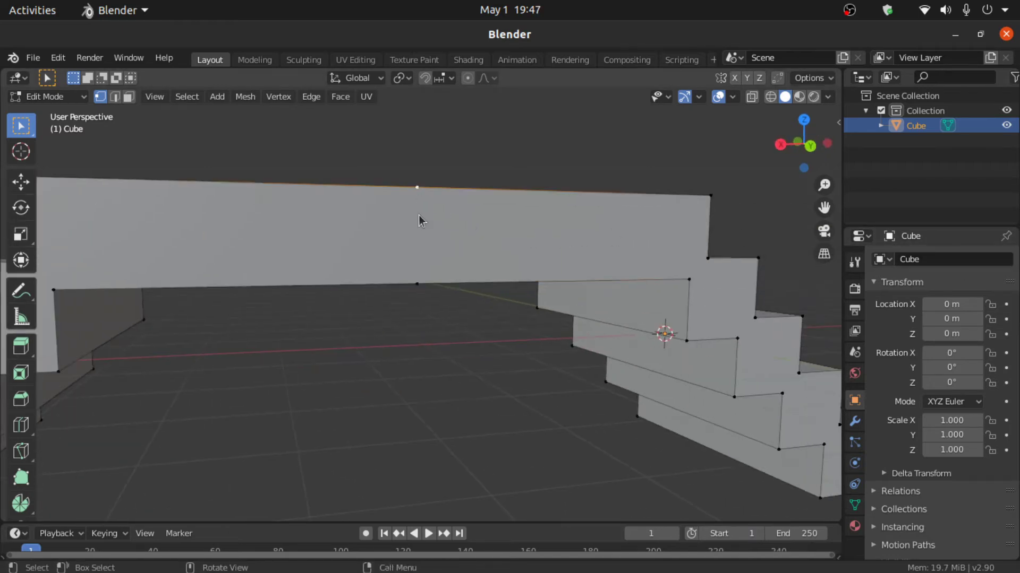
left_click(418, 284, "shift")
key("j")
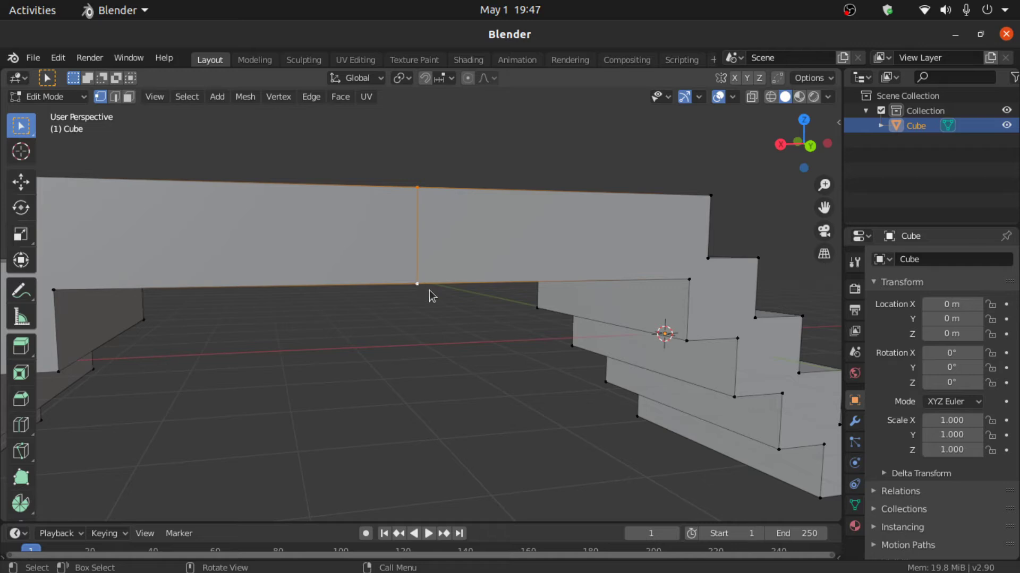
key("alt+a")
Step: Select the middle edge loop of the bridge deck and raise it about 1.68 m along the Z axis
key("KP_1")
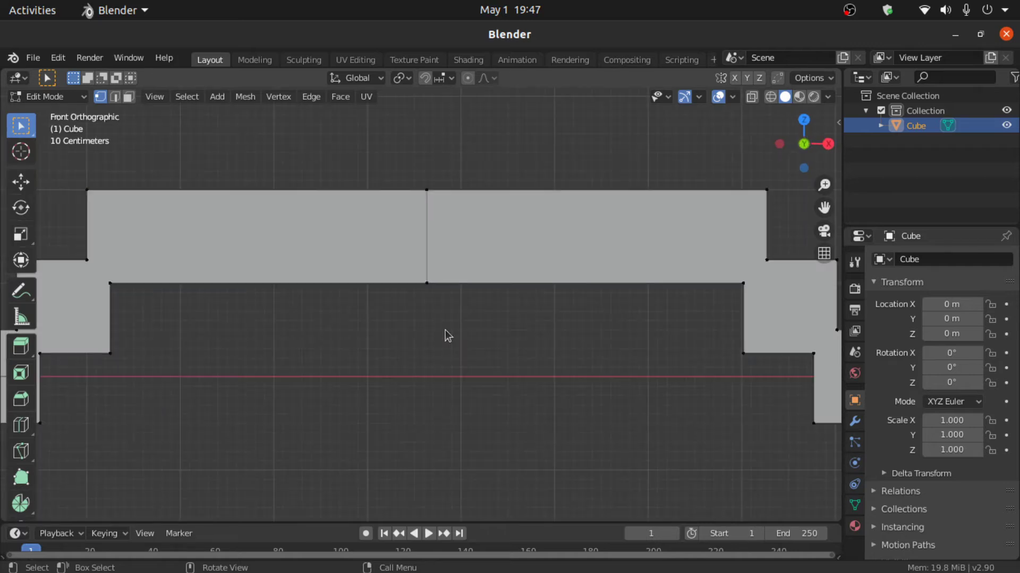
scroll(445, 330, "down", 3)
left_click(114, 97)
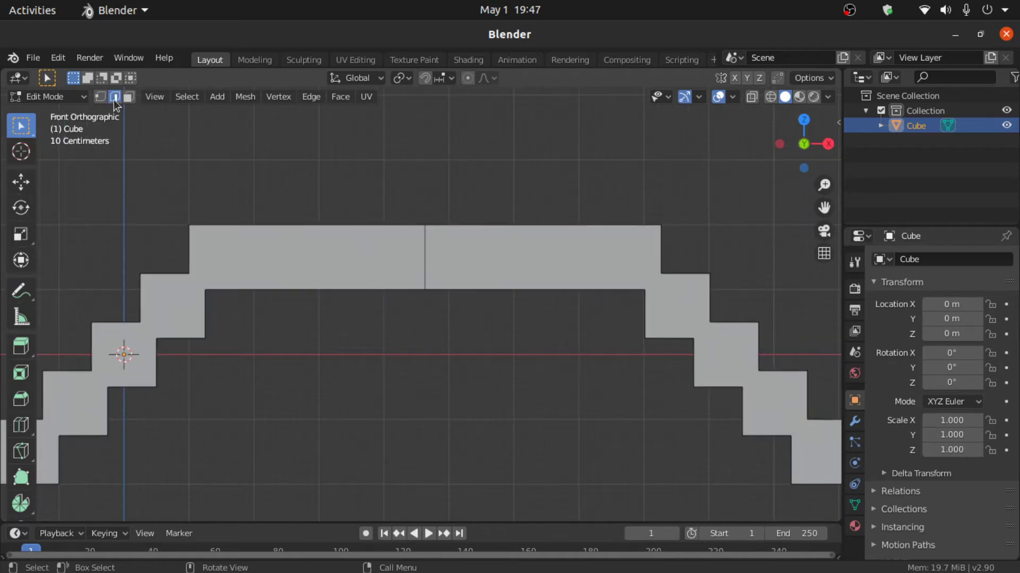
left_click(426, 263)
scroll(425, 270, "down", 2)
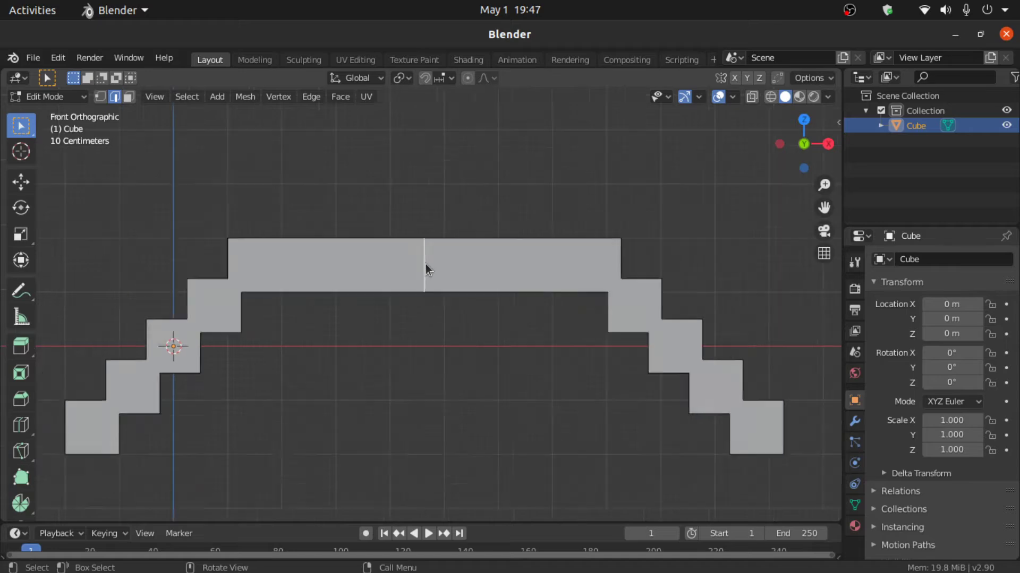
middle_click_drag(425, 270, 426, 325)
key("KP_1")
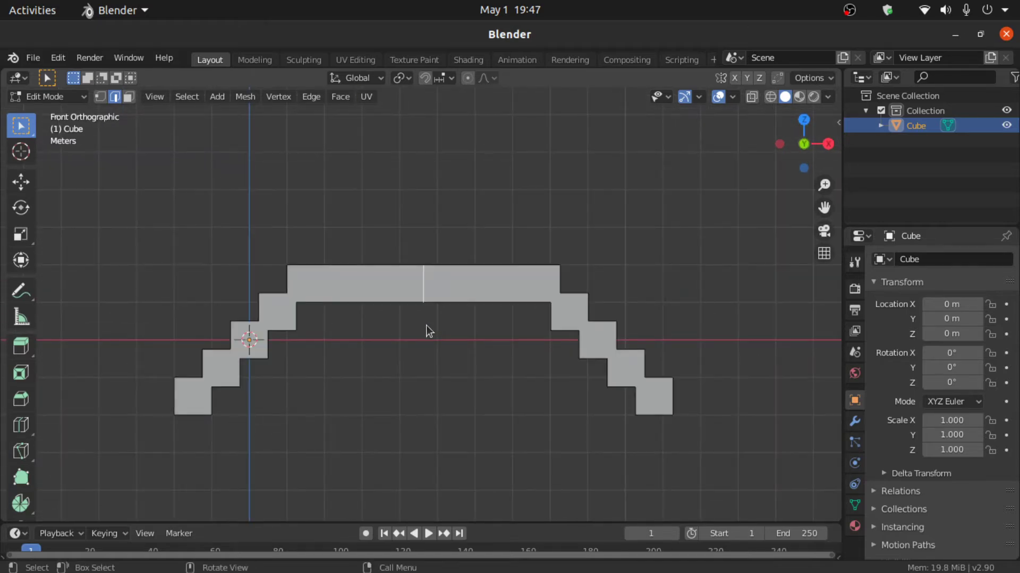
key("g")
key("z")
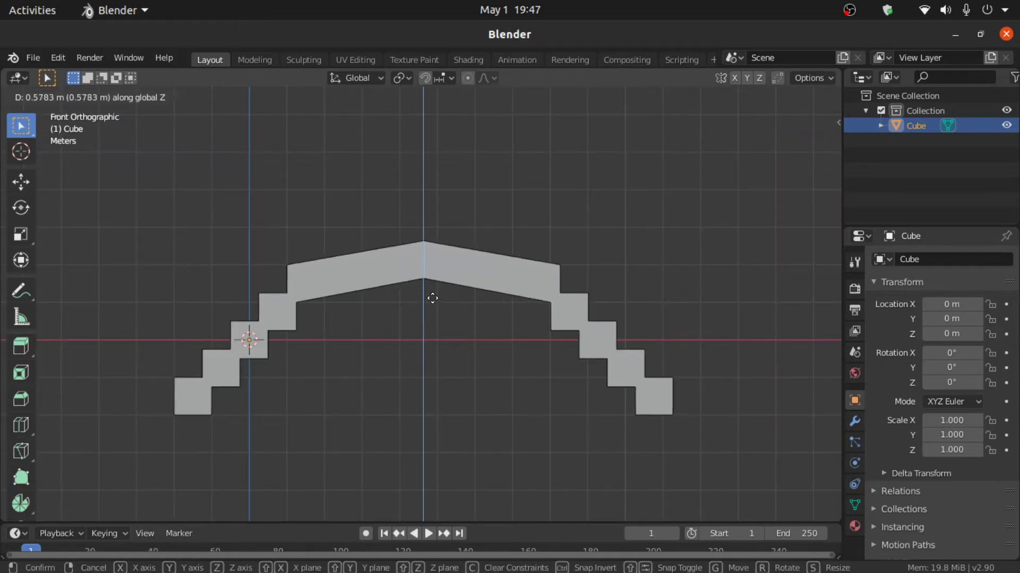
left_click(439, 263)
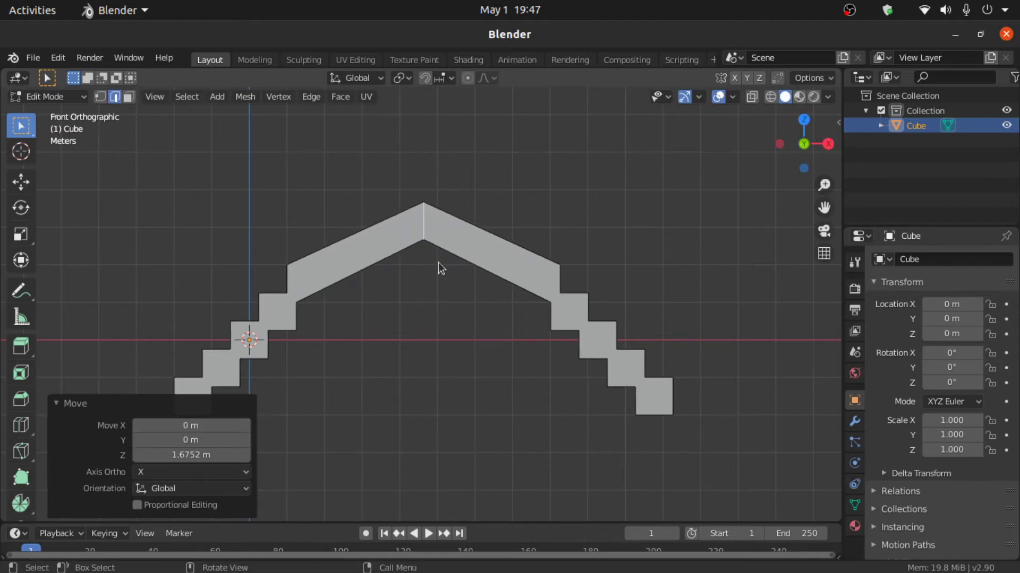
Step: Bevel the raised middle edge loop with 8 segments and no custom profile, widening the offset until the arch reaches both staircases
key("ctrl+b")
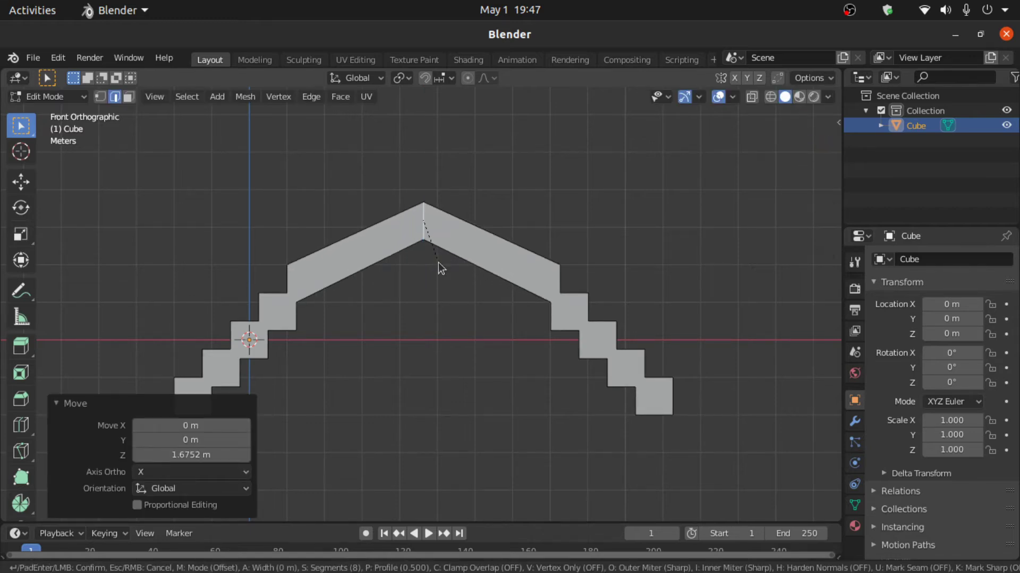
left_click(478, 333)
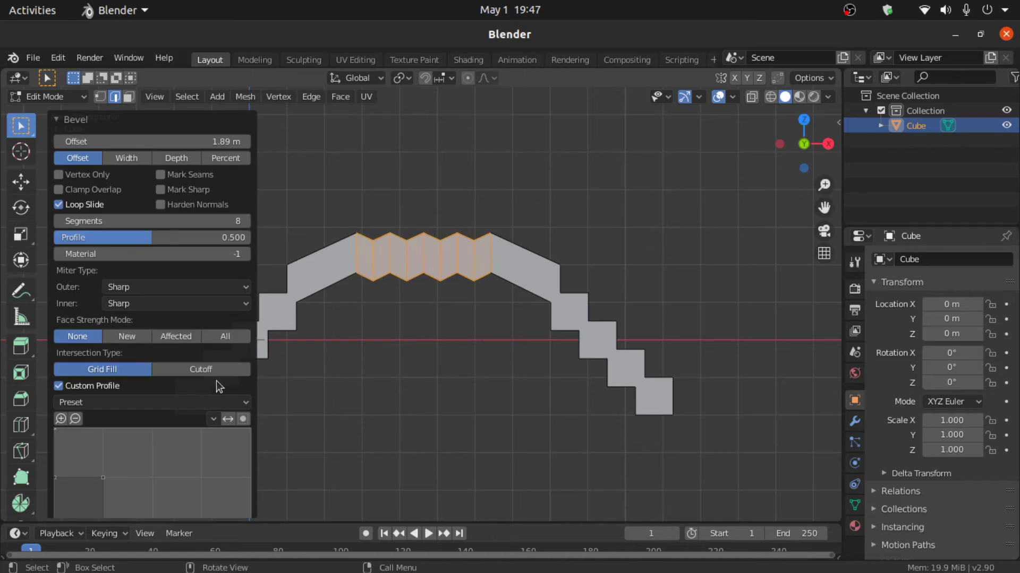
left_click(59, 386)
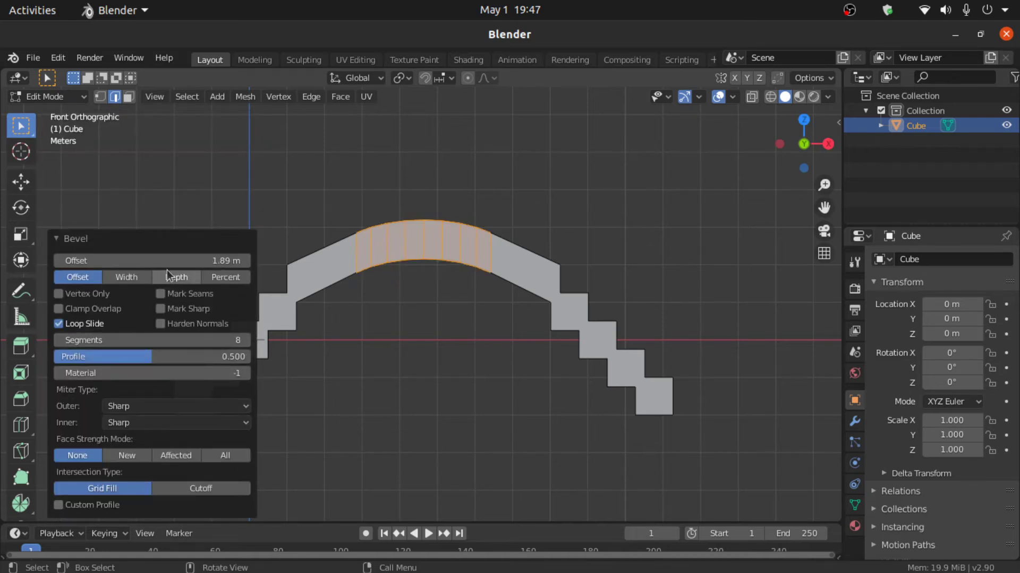
left_click_drag(165, 261, 215, 260)
scroll(441, 312, "down", 2)
left_click(442, 313)
Step: Add two evenly spaced lengthwise loop cuts running along the whole bridge, including both staircases
middle_click_drag(441, 314, 404, 234)
scroll(408, 319, "up", 2)
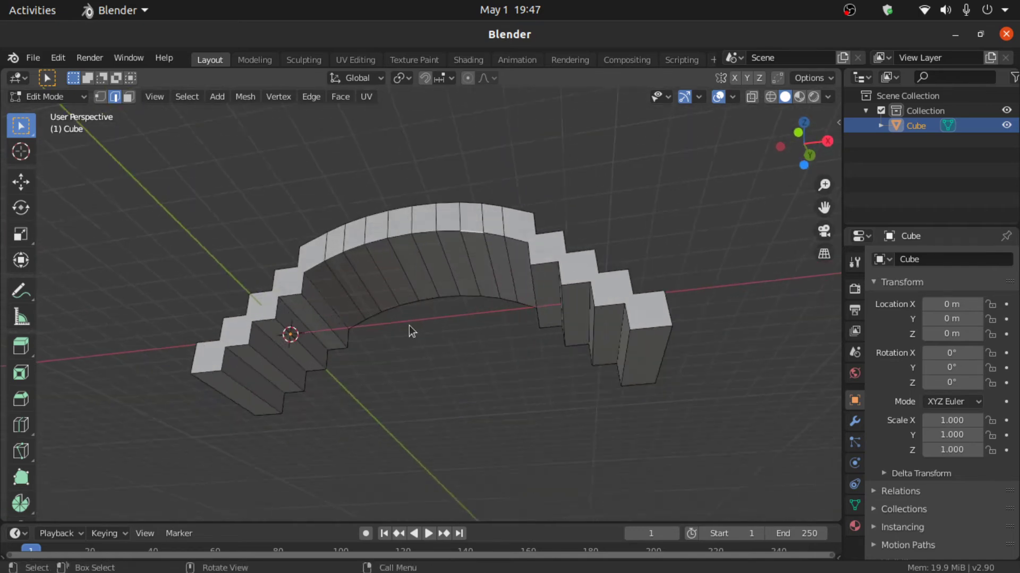
middle_click_drag(381, 369, 404, 287, "shift")
middle_click_drag(340, 316, 297, 330)
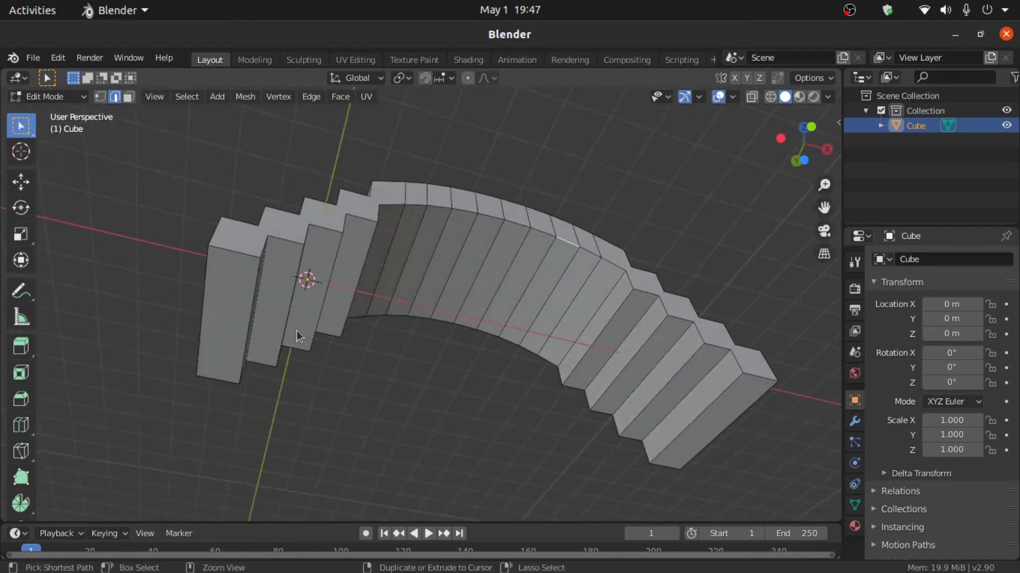
key("ctrl+r")
left_click(297, 330)
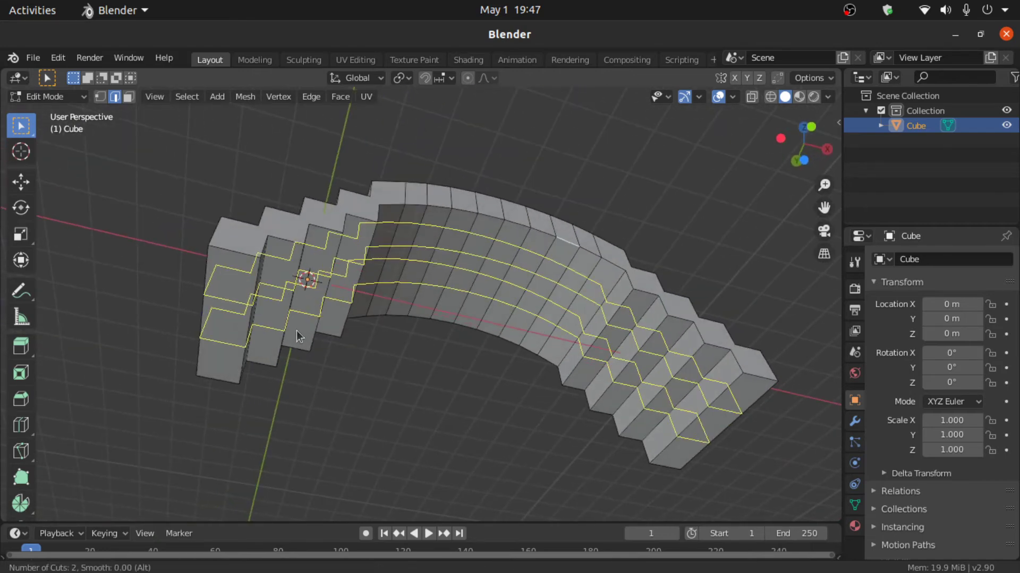
left_click(296, 330)
Step: Select the middle underside faces of both lowest end steps and inset them by about 0.1 m
middle_click_drag(327, 349, 338, 297)
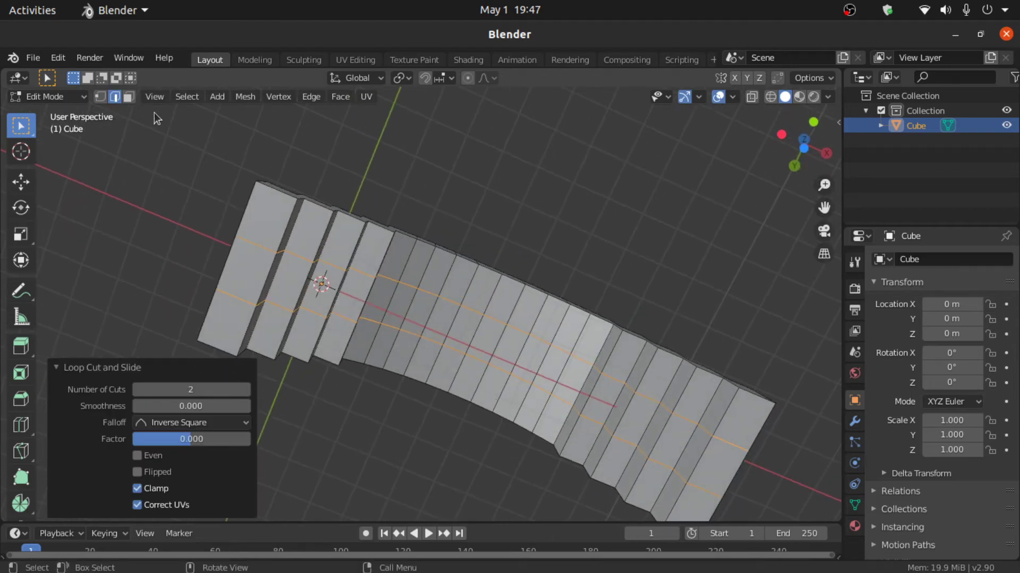
left_click(129, 96)
mouse_move(247, 277)
middle_mouse_down()
mouse_move(288, 289)
mouse_move(258, 292)
middle_mouse_up()
left_click(248, 272)
middle_click_drag(554, 399, 427, 179, "shift")
left_click(486, 383, "shift")
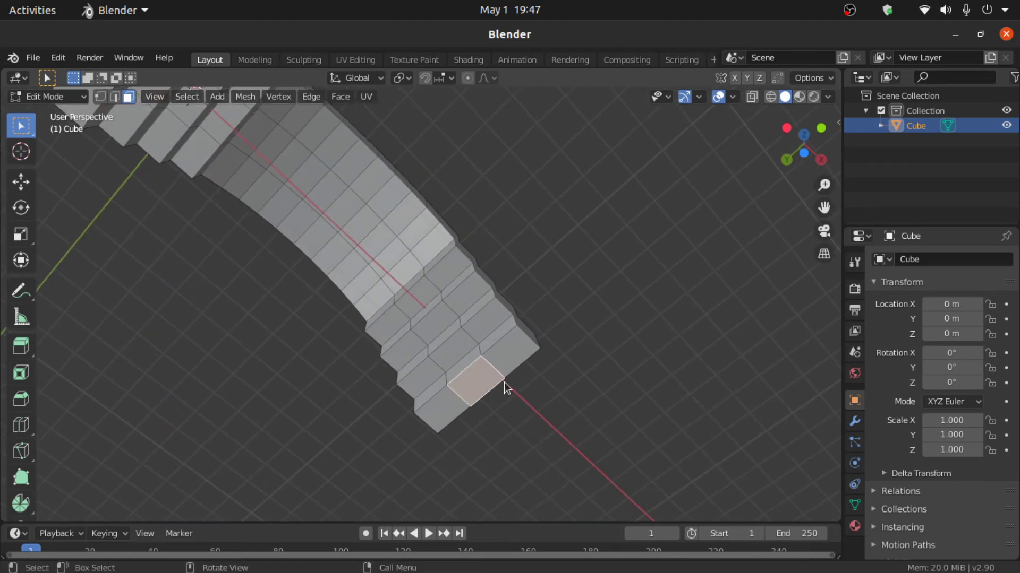
key("i")
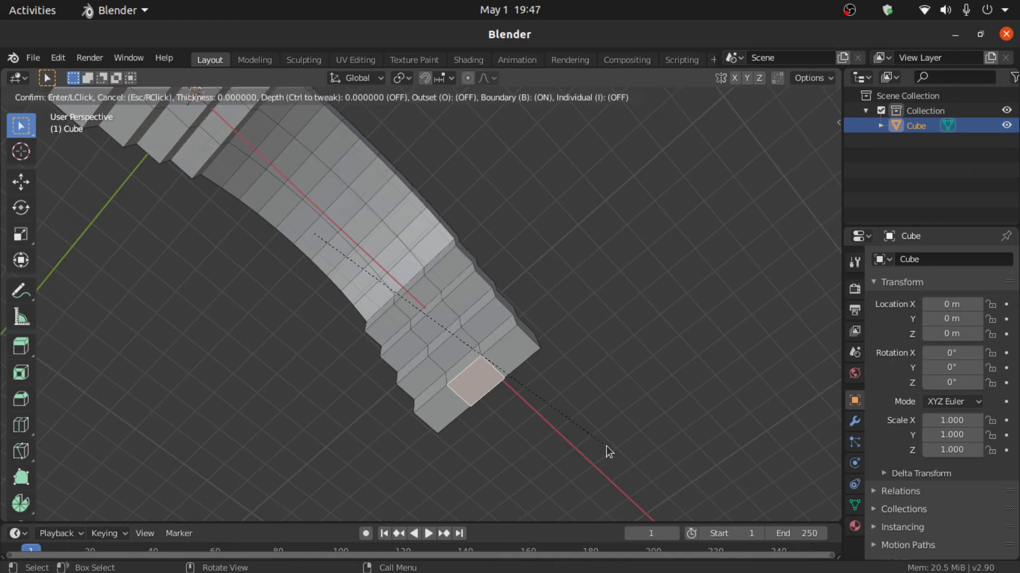
left_click(602, 445)
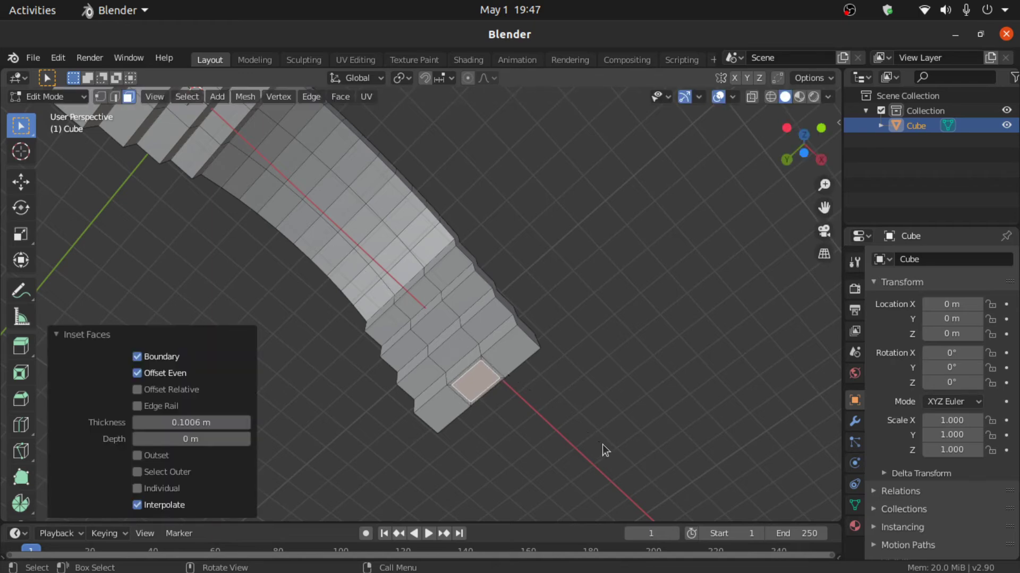
Step: Scale the two inset underside faces to about 0.793 along the Y axis
scroll(451, 390, "down", 1)
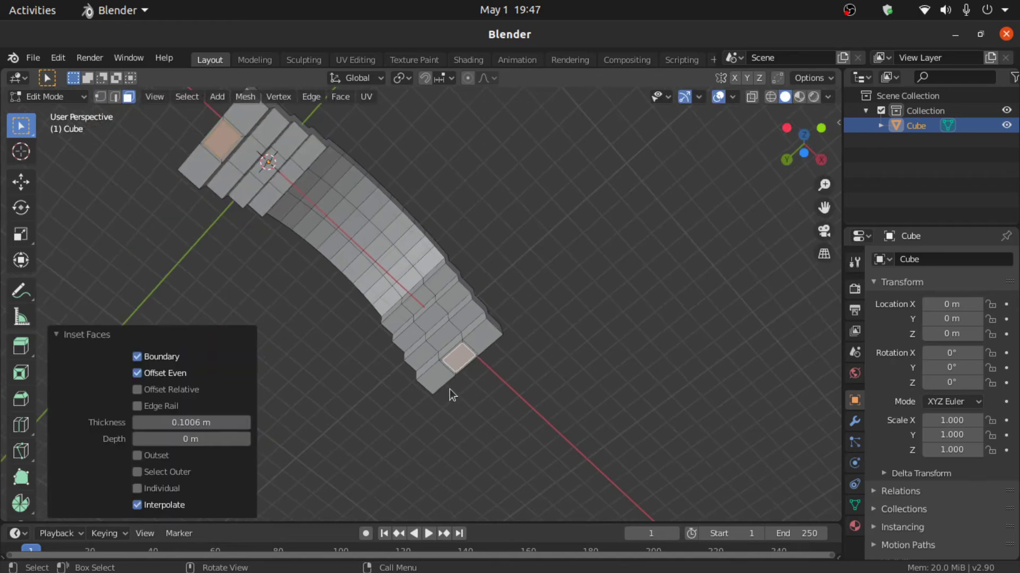
left_click(399, 78)
key("s")
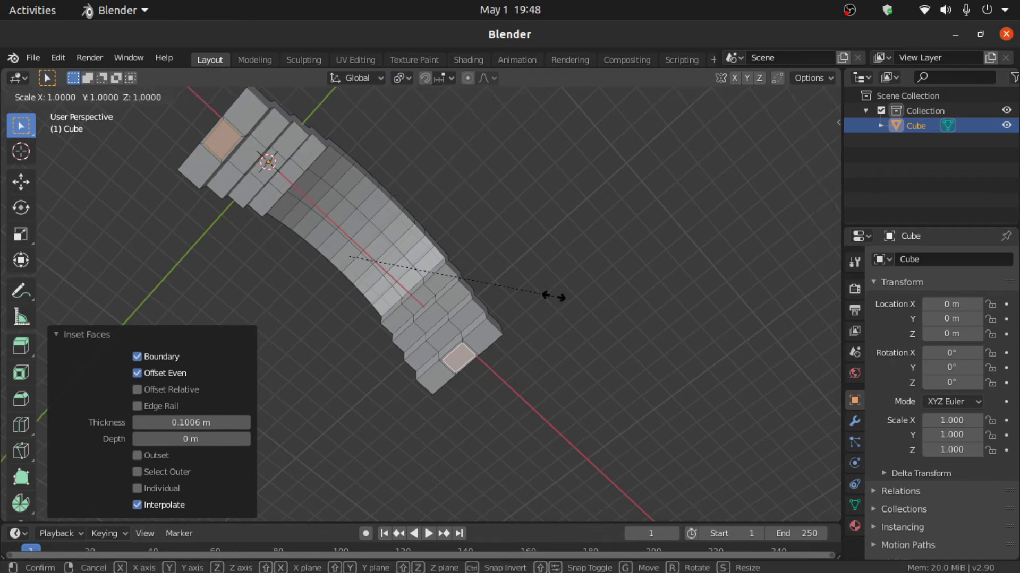
key("y")
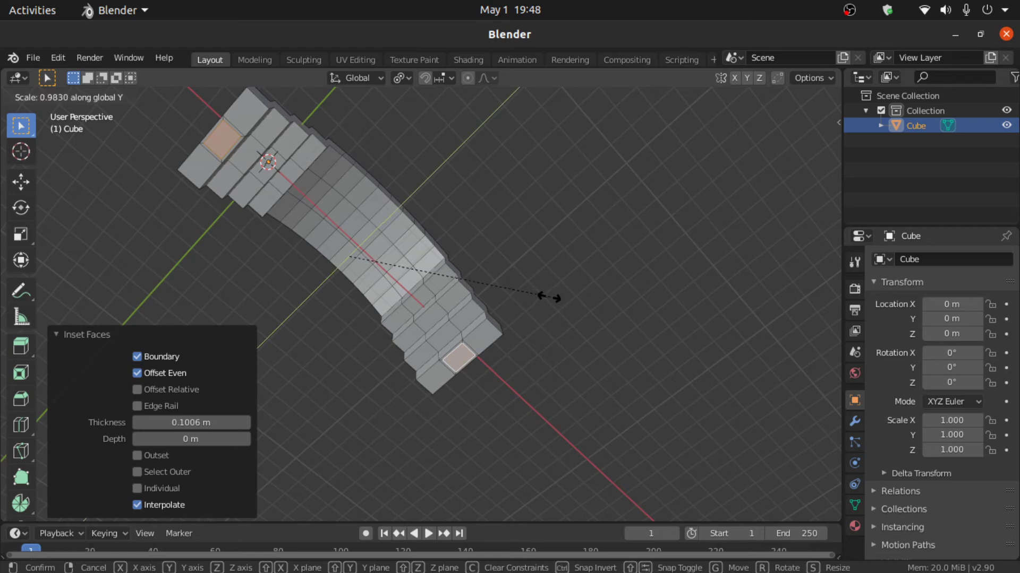
left_click(508, 298)
middle_click_drag(515, 333, 474, 302)
scroll(475, 302, "up", 2)
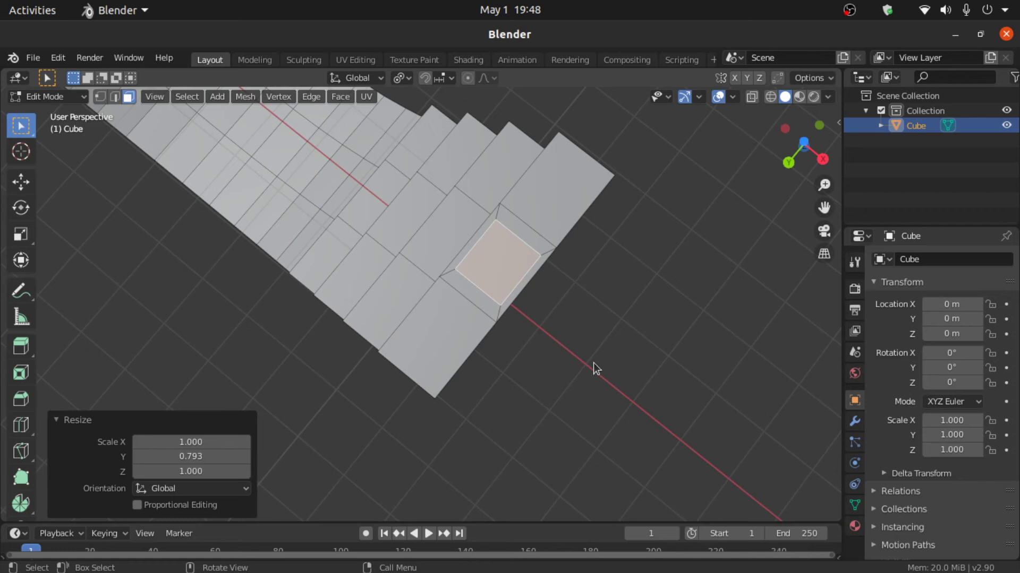
key("i")
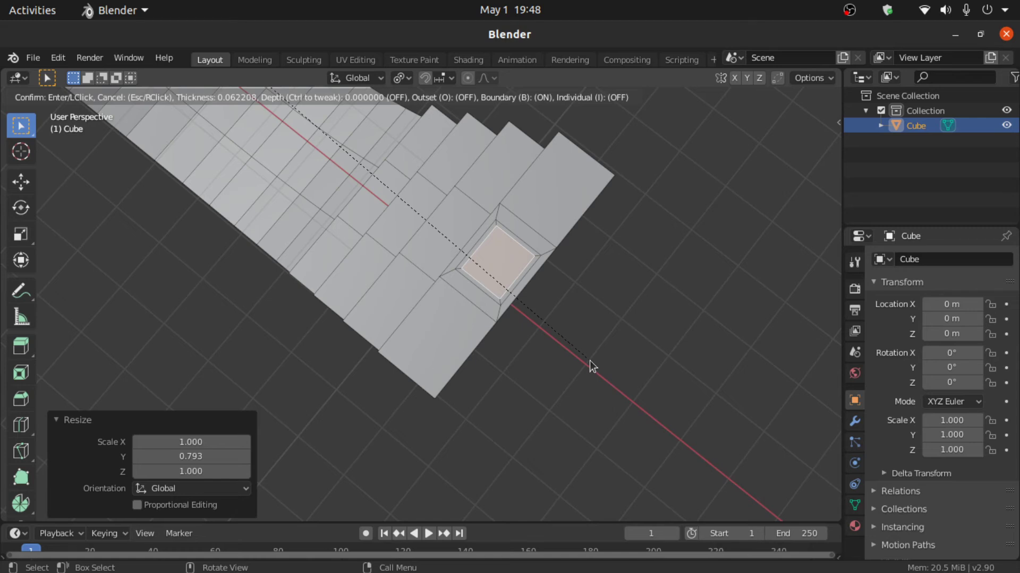
key("Escape")
key("ctrl+z")
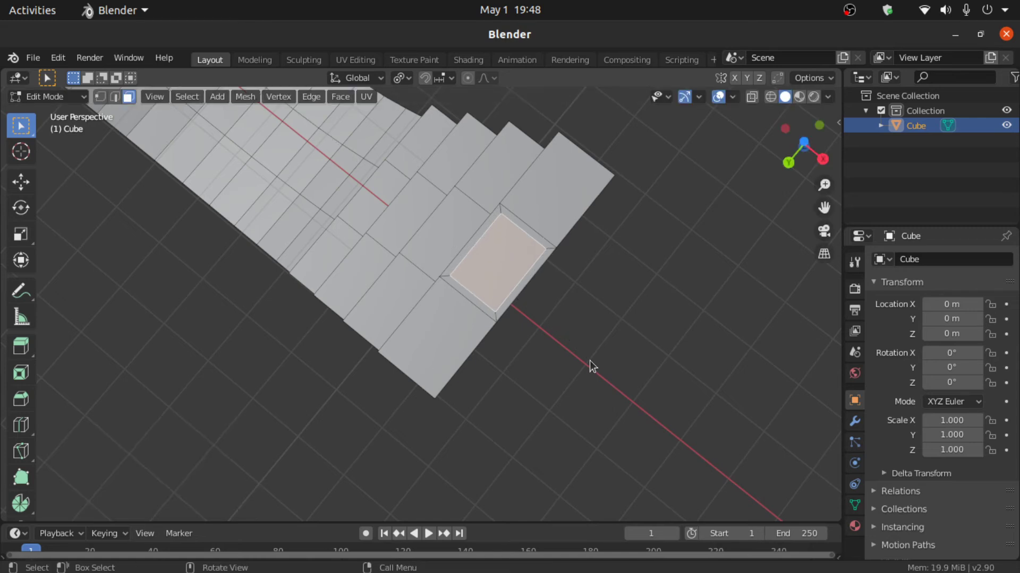
key("ctrl+z")
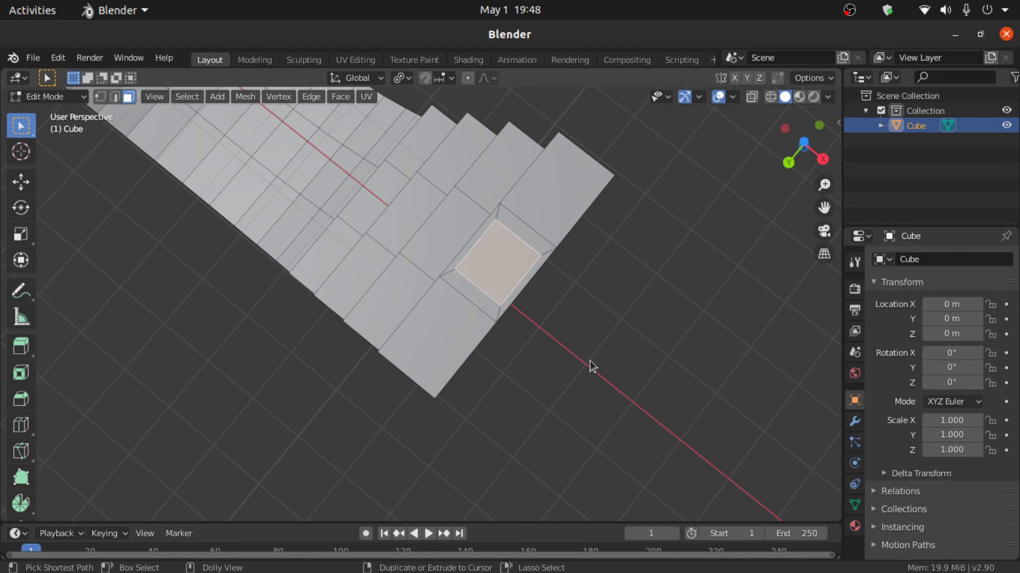
Step: Subdivide both inset underside faces with 4 cuts
scroll(584, 353, "down", 1)
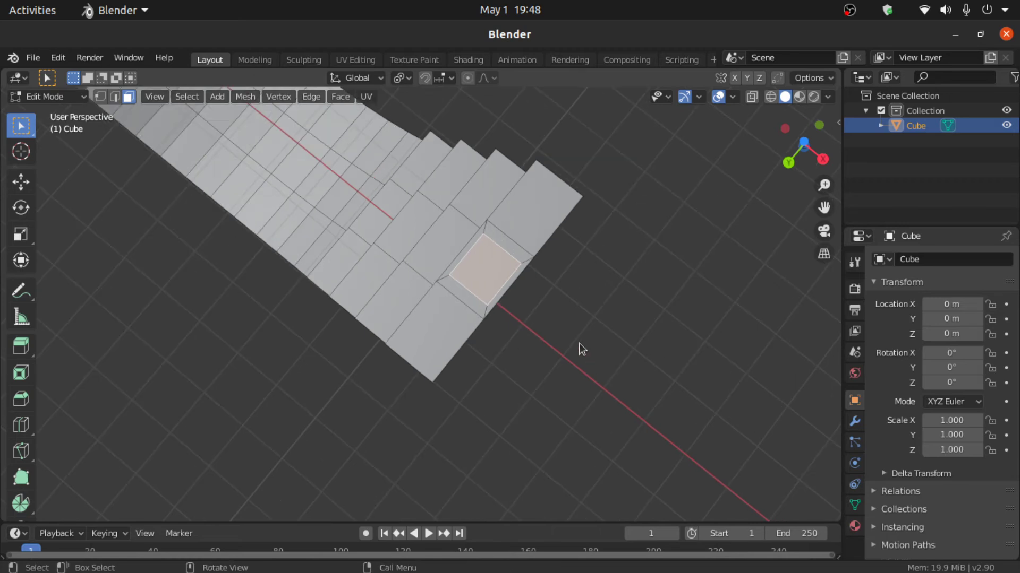
right_click(486, 183)
left_click(442, 234)
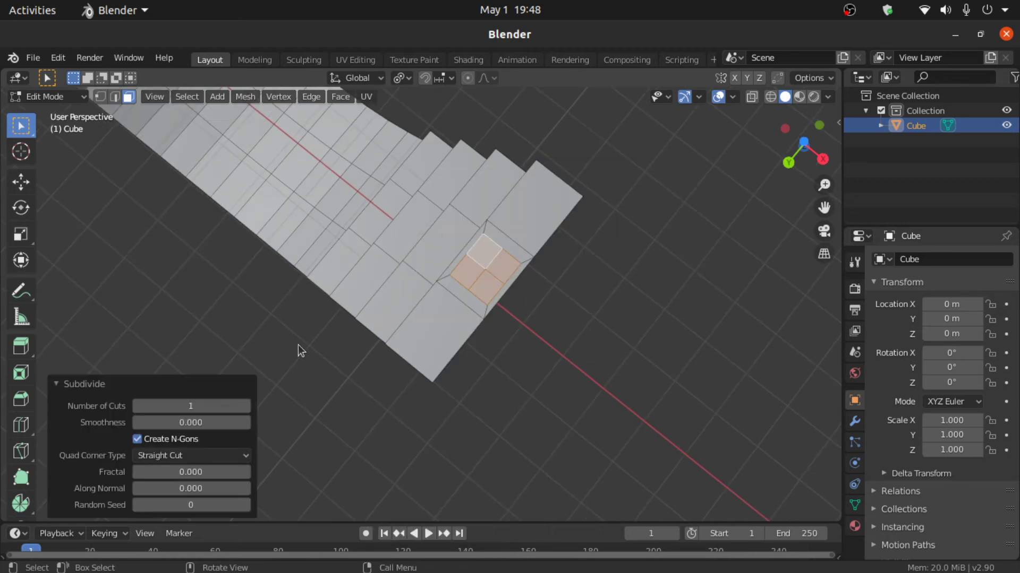
left_click(245, 406)
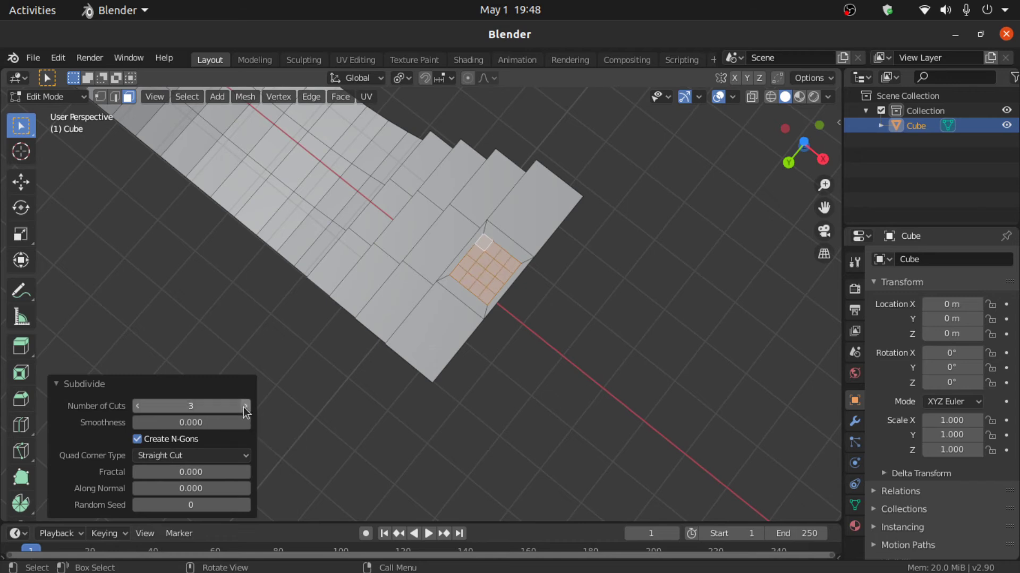
left_click(245, 406)
left_click(245, 406)
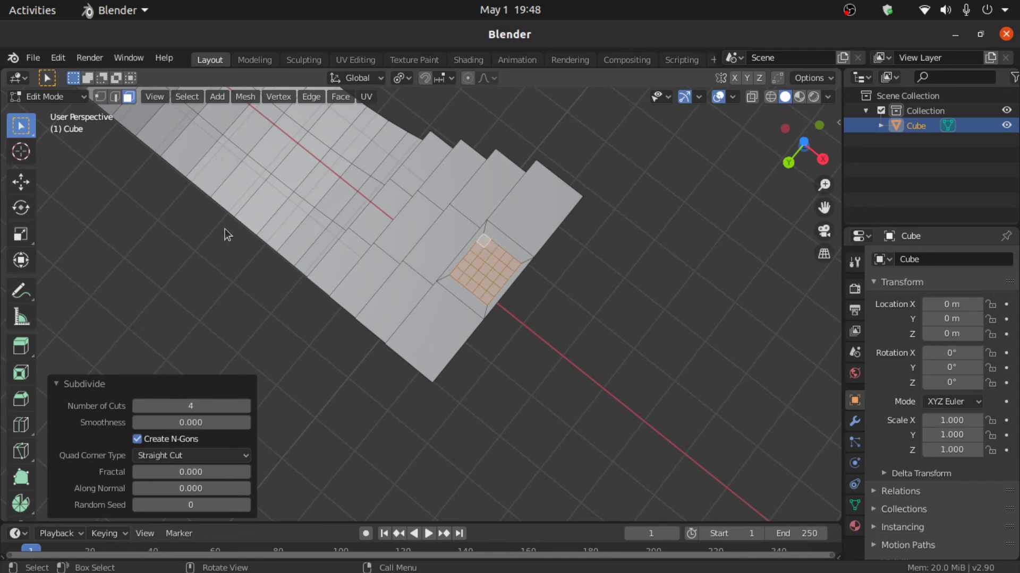
Step: Shrink the vertex selection to the inner grid points of both subdivided faces and dissolve them
left_click(101, 97)
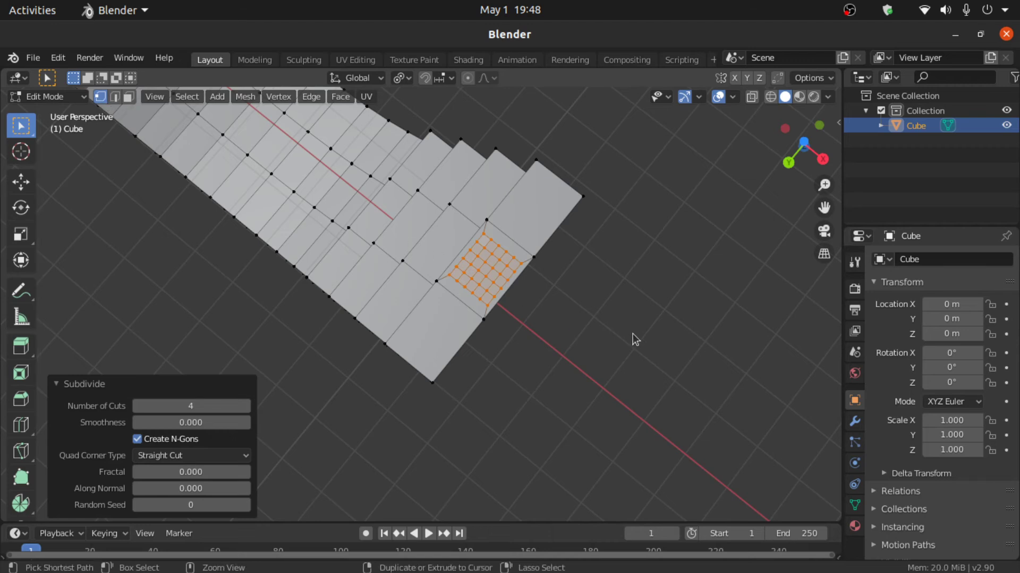
key("ctrl+KP_Subtract")
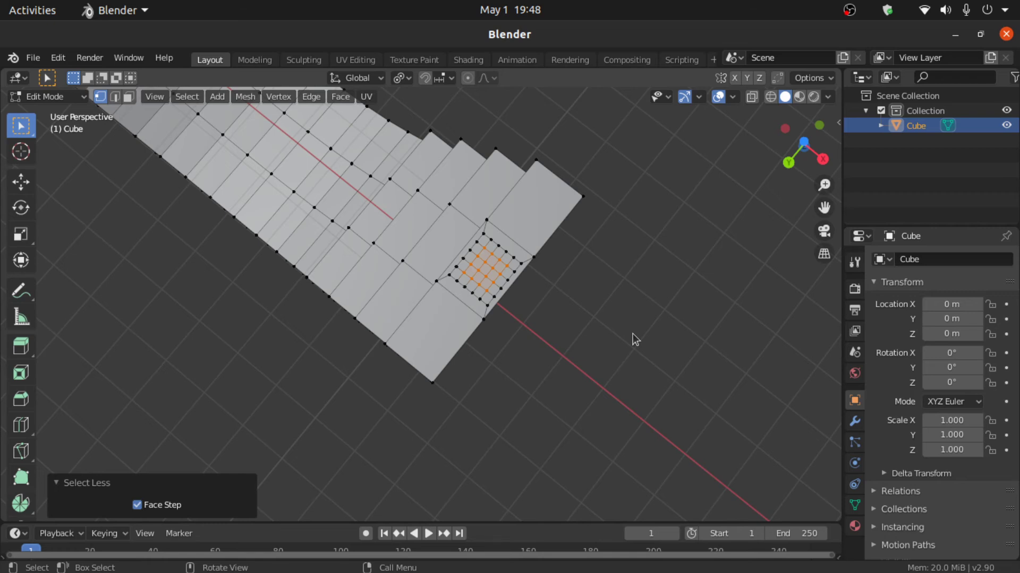
key("ctrl+x")
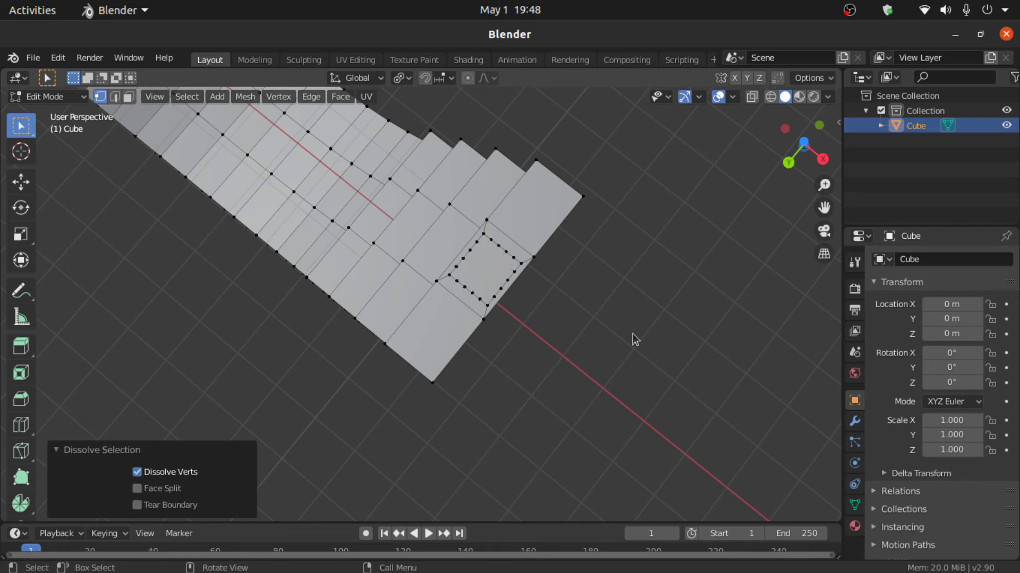
Step: Select the two dissolved underside faces and shape them into circles with LoopTools Circle
middle_click_drag(632, 334, 246, 342)
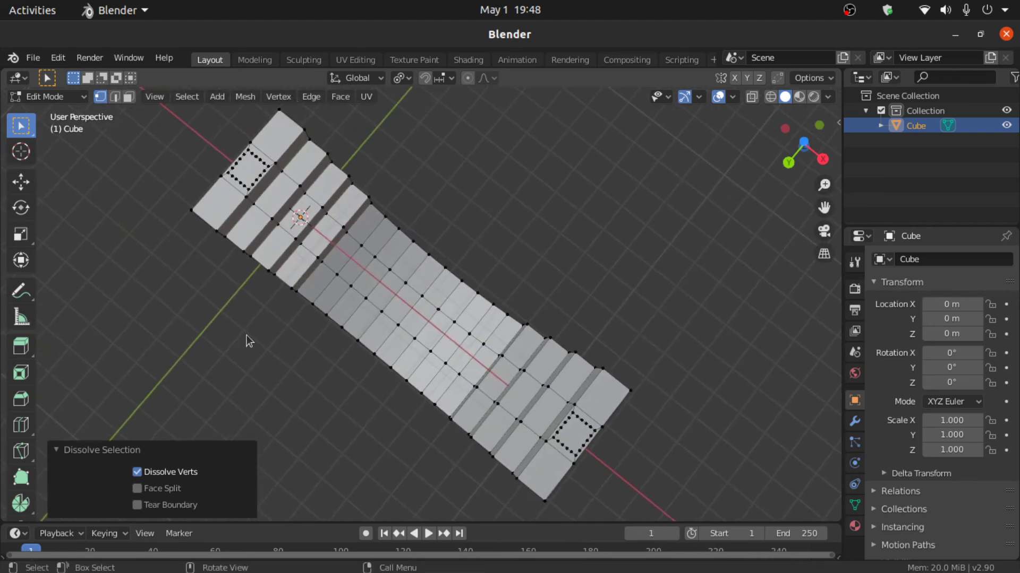
left_click(128, 97)
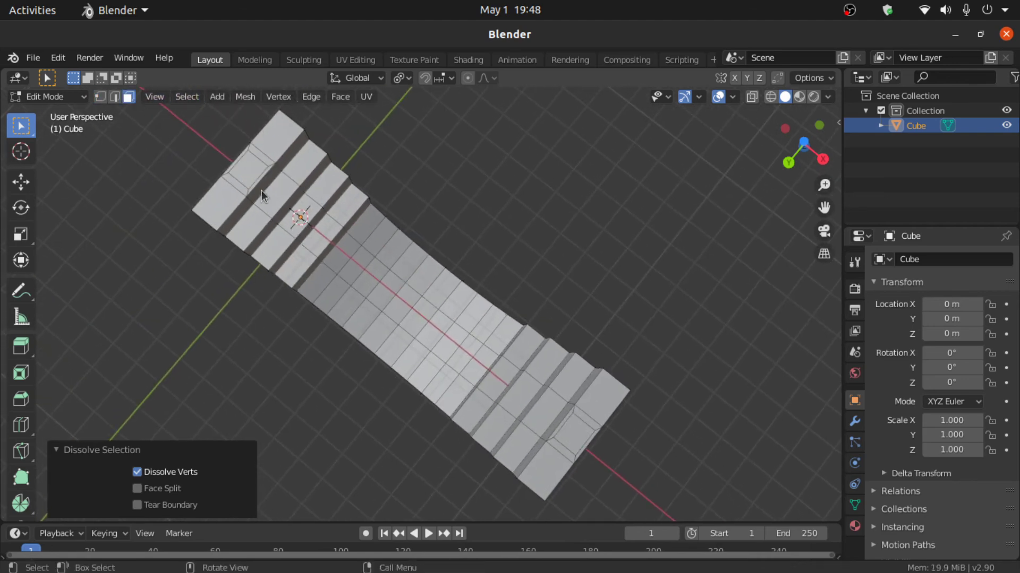
left_click(247, 162)
left_click(571, 435, "shift")
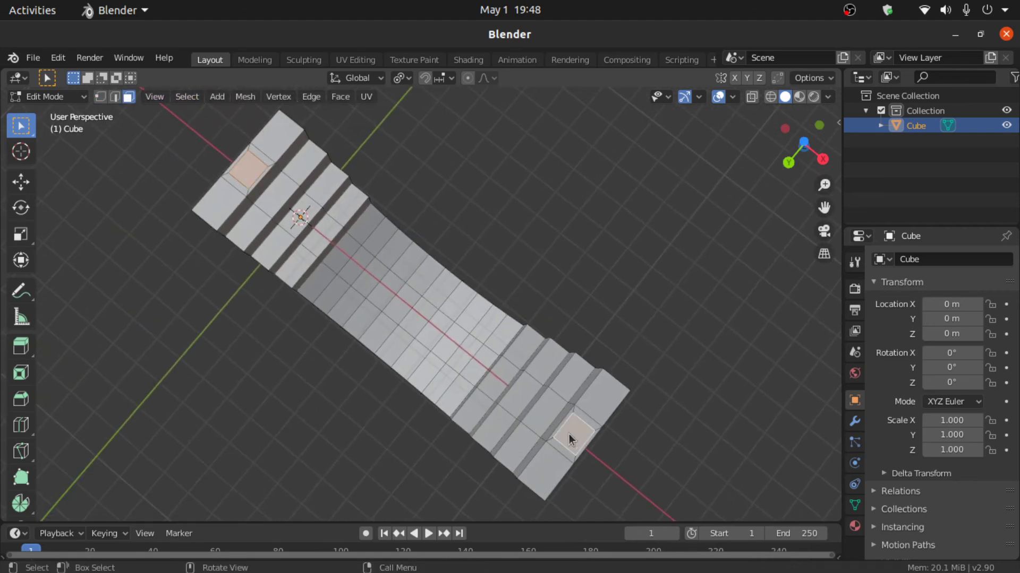
right_click(329, 158)
mouse_move(318, 110)
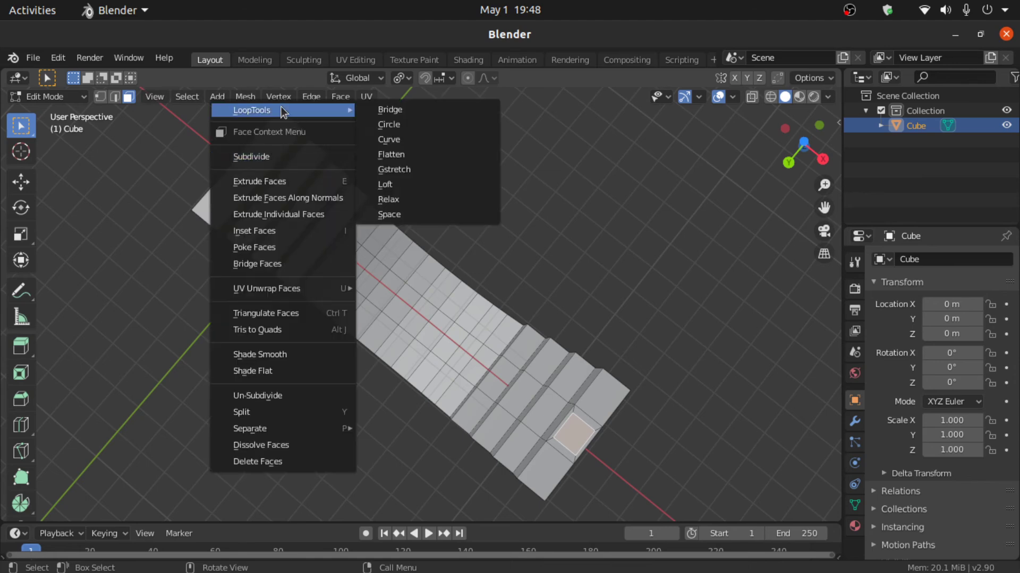
left_click(425, 123)
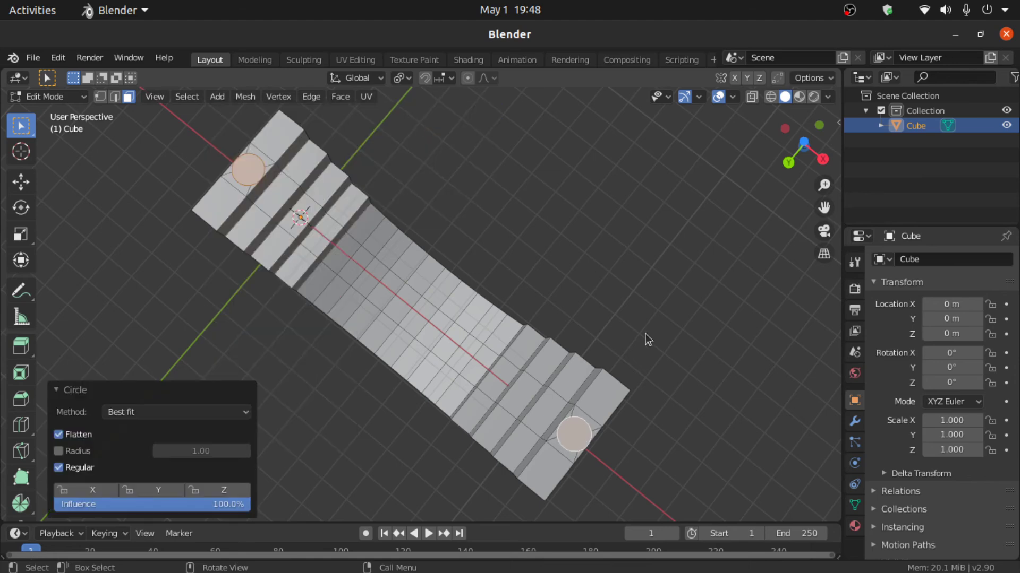
Step: Inset both circular faces by about 0.08 m
scroll(646, 400, "up", 1)
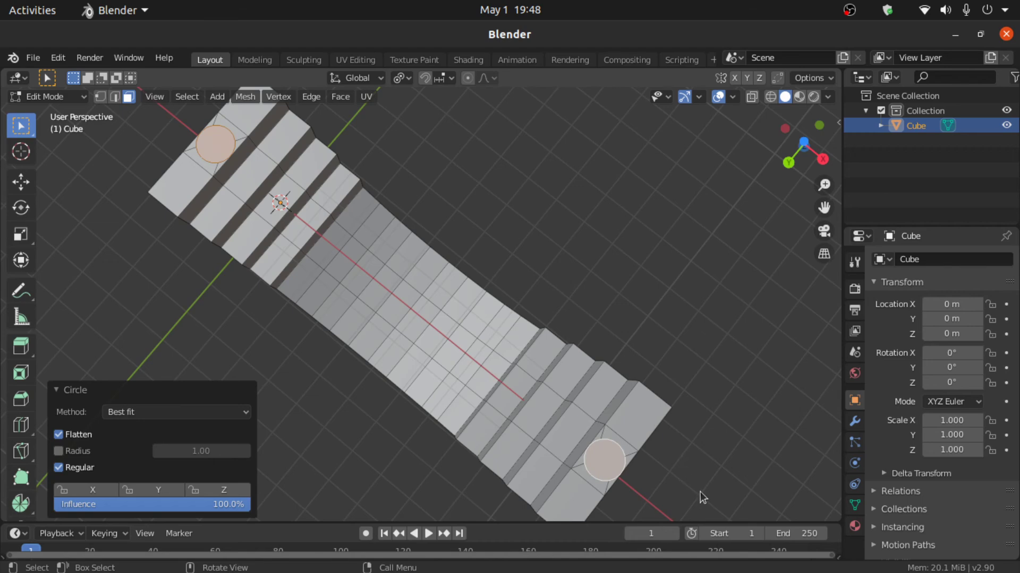
key("i")
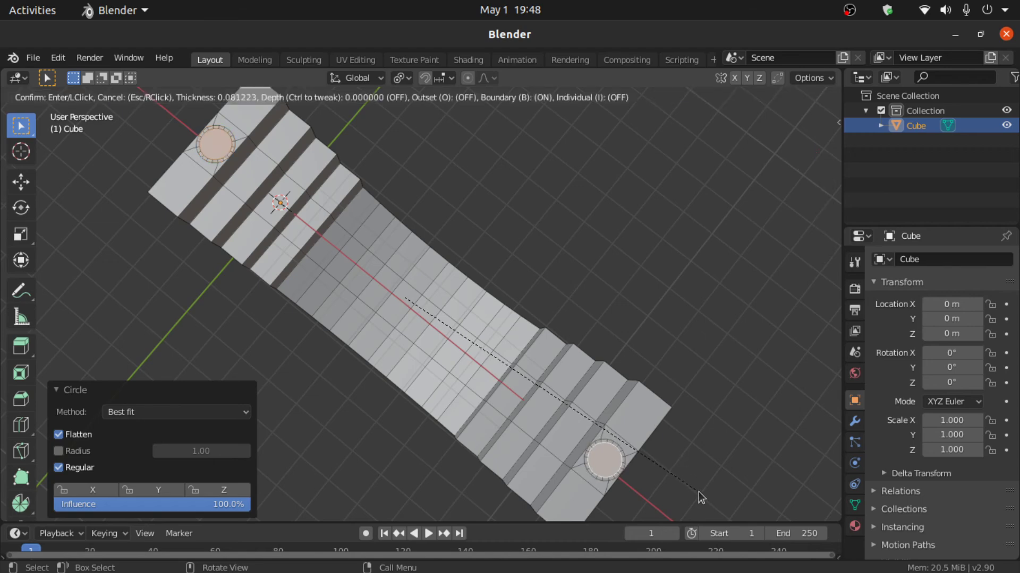
left_click(699, 492)
Step: Extrude both circular faces about 8.61 m downward along the Z axis to form the support pillars
key("KP_1")
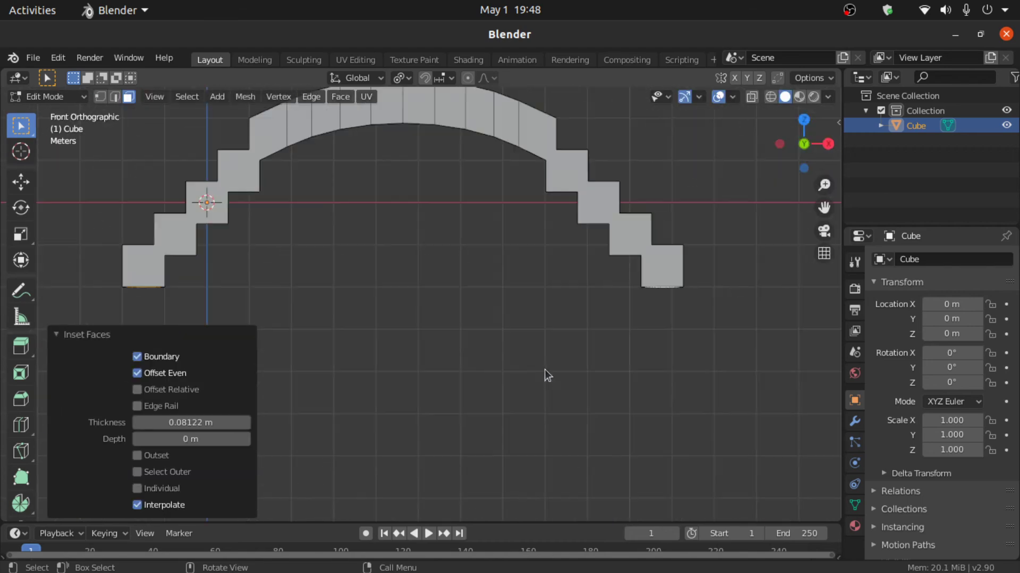
scroll(525, 350, "down", 3)
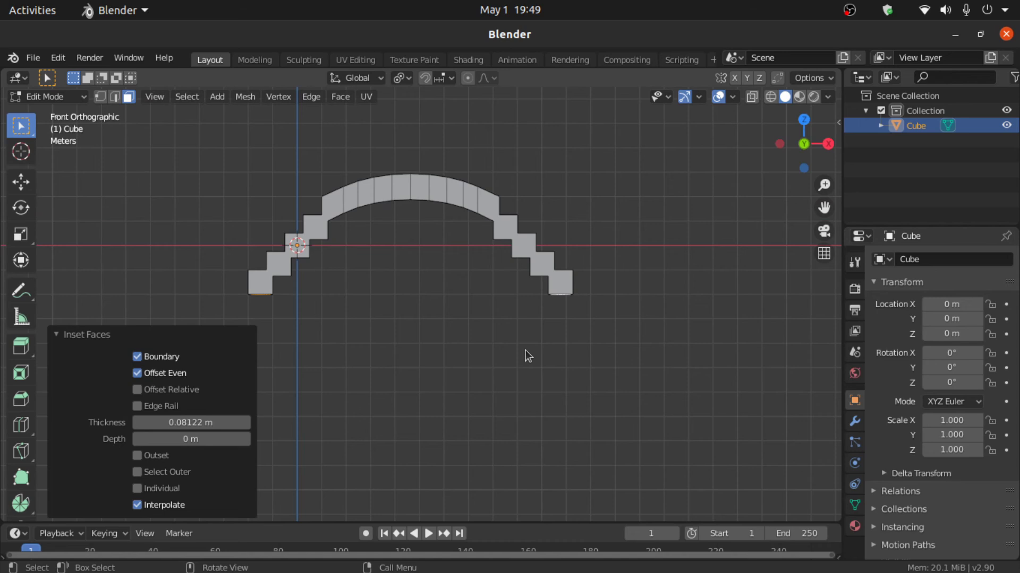
key("e")
key("z")
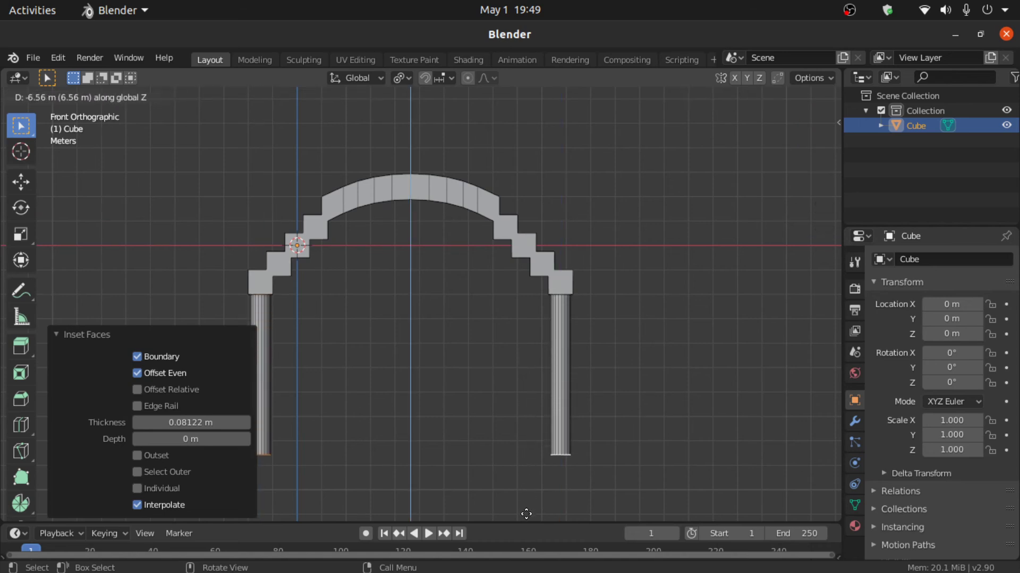
left_click(522, 139)
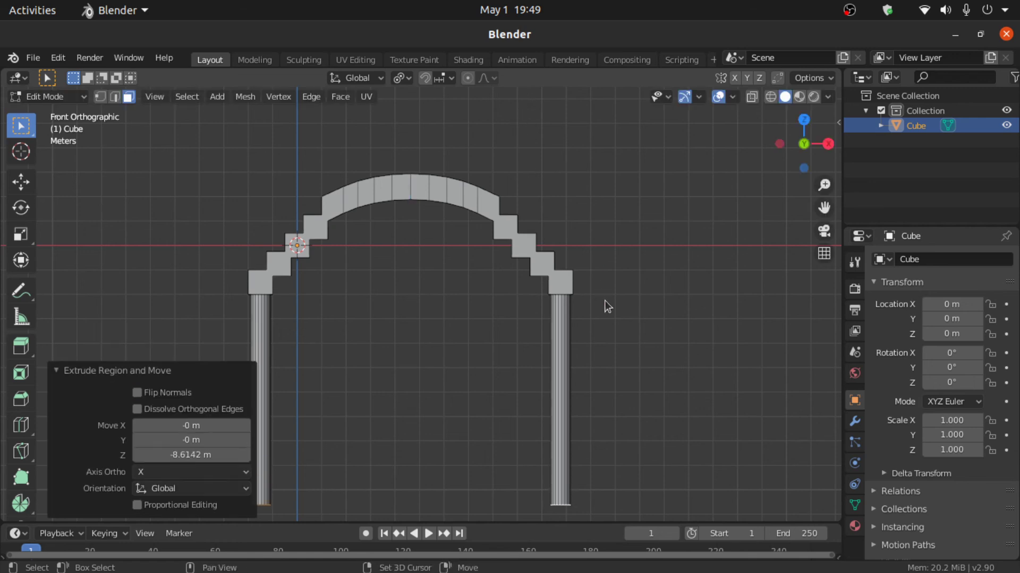
Step: Extrude the bottom faces of both pillars in place and scale them to about 1.68
middle_click_drag(605, 300, 593, 177, "shift")
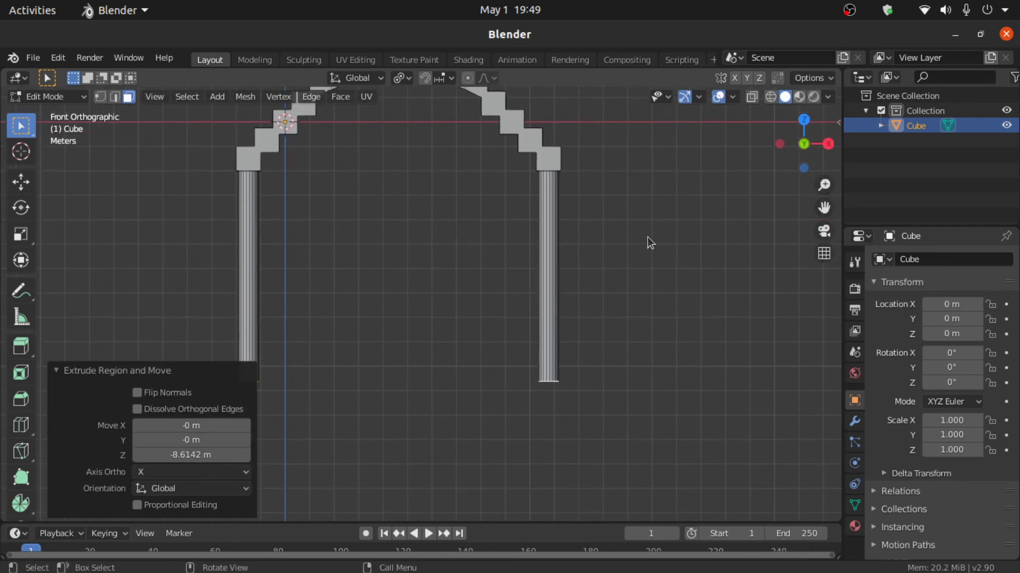
key("e")
right_click(648, 237)
key("s")
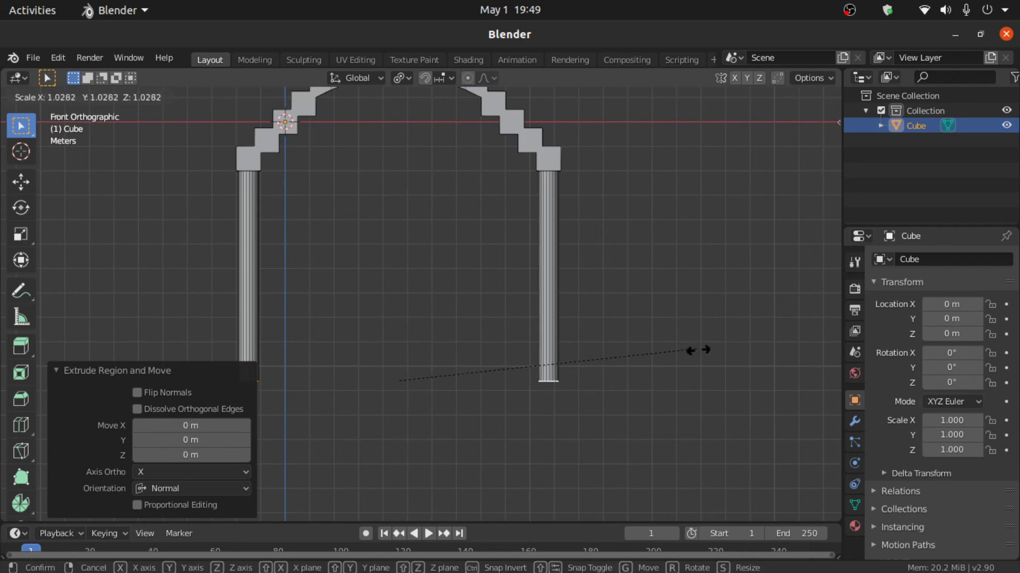
left_click(38, 497)
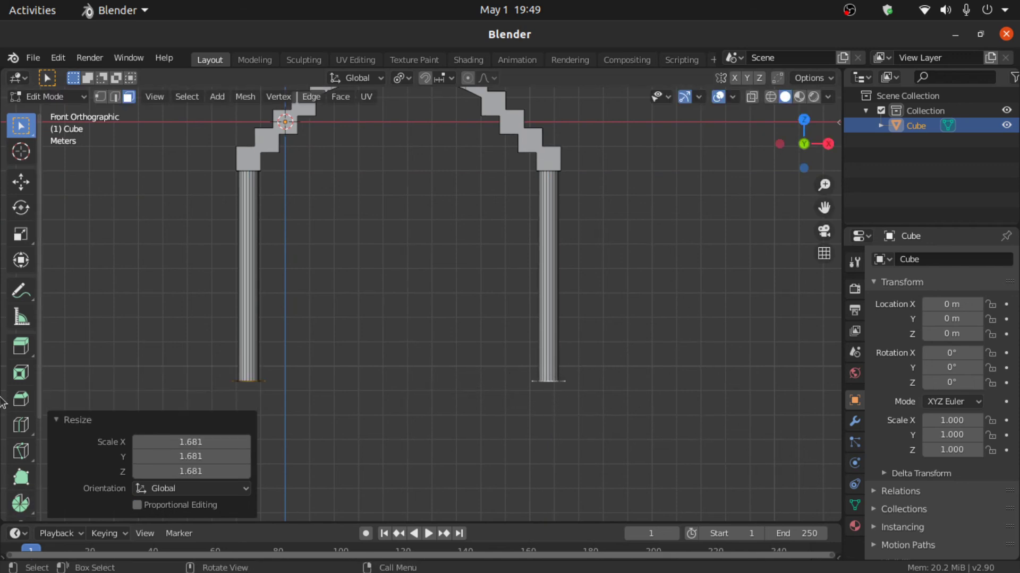
Step: Extrude the widened pillar ends about 1.16 m downward along the Z axis to form the bases
key("g")
key("z")
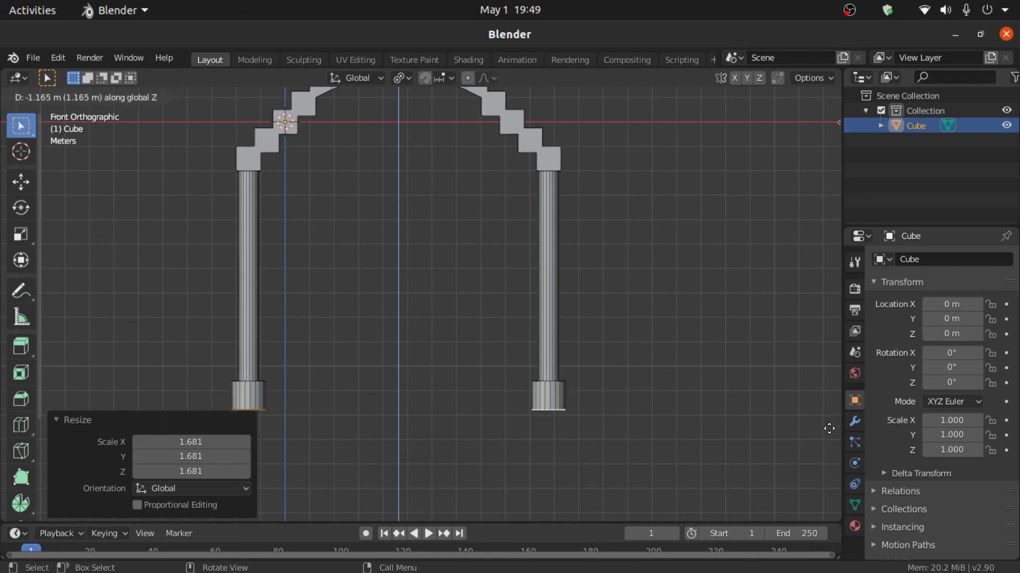
left_click(712, 351)
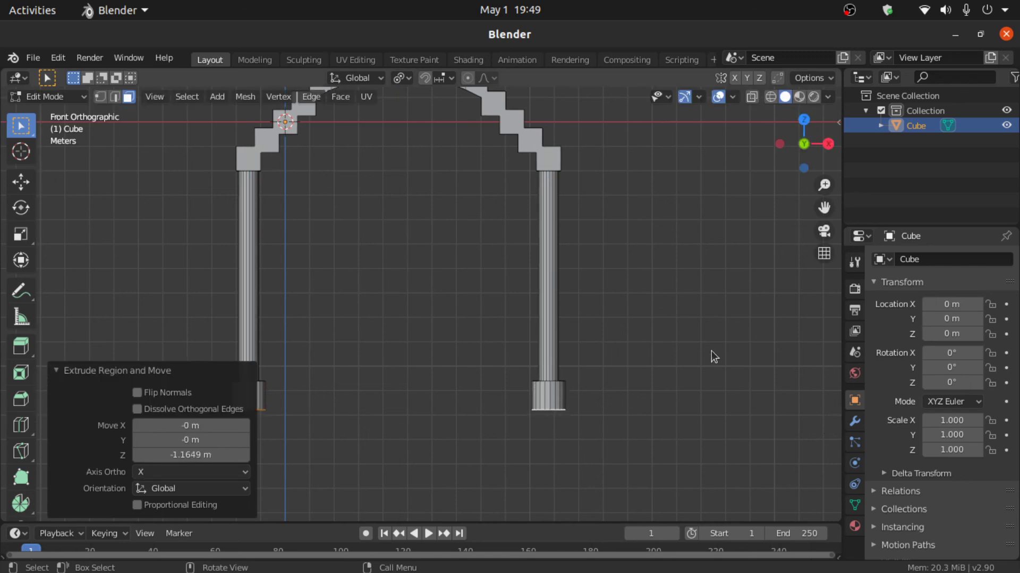
middle_click_drag(711, 351, 370, 214)
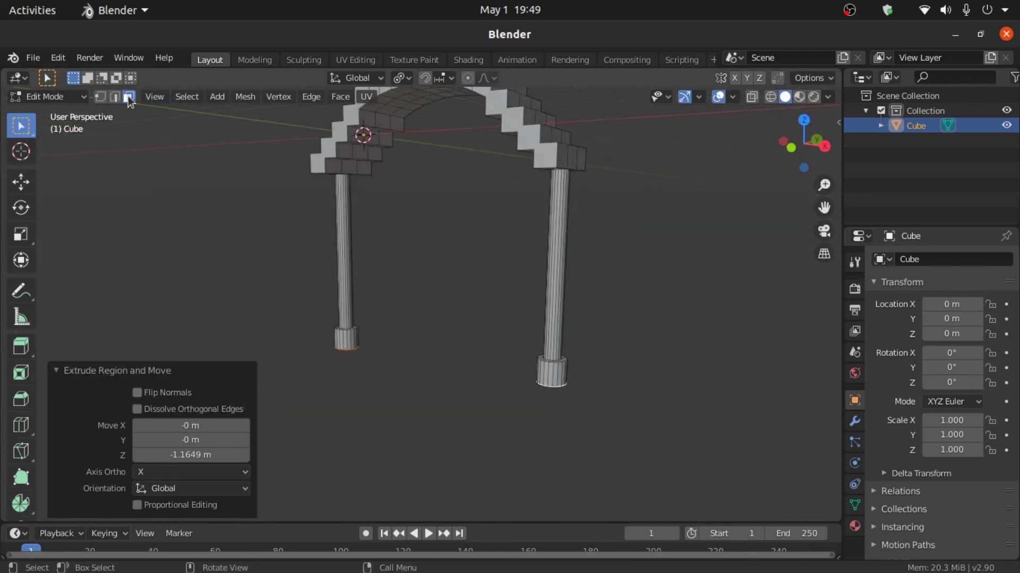
middle_click_drag(550, 229, 490, 345)
middle_click_drag(591, 253, 651, 247)
key("Home")
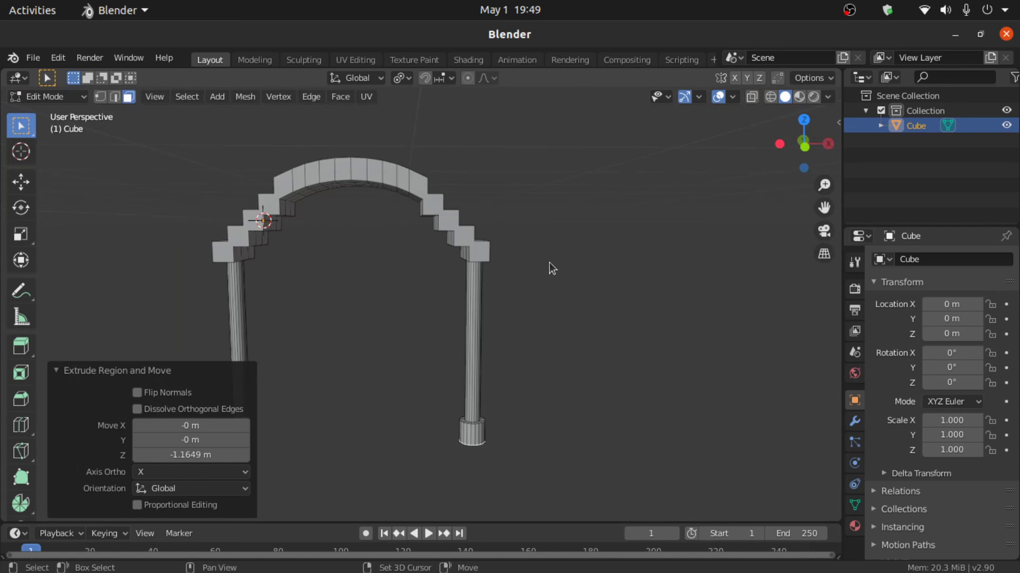
middle_click_drag(549, 262, 586, 271, "shift")
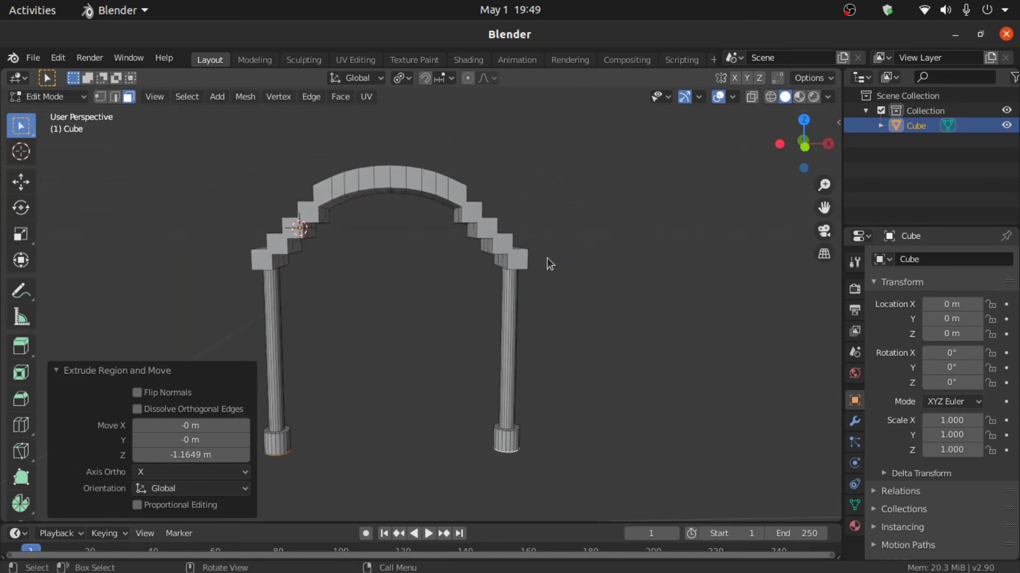